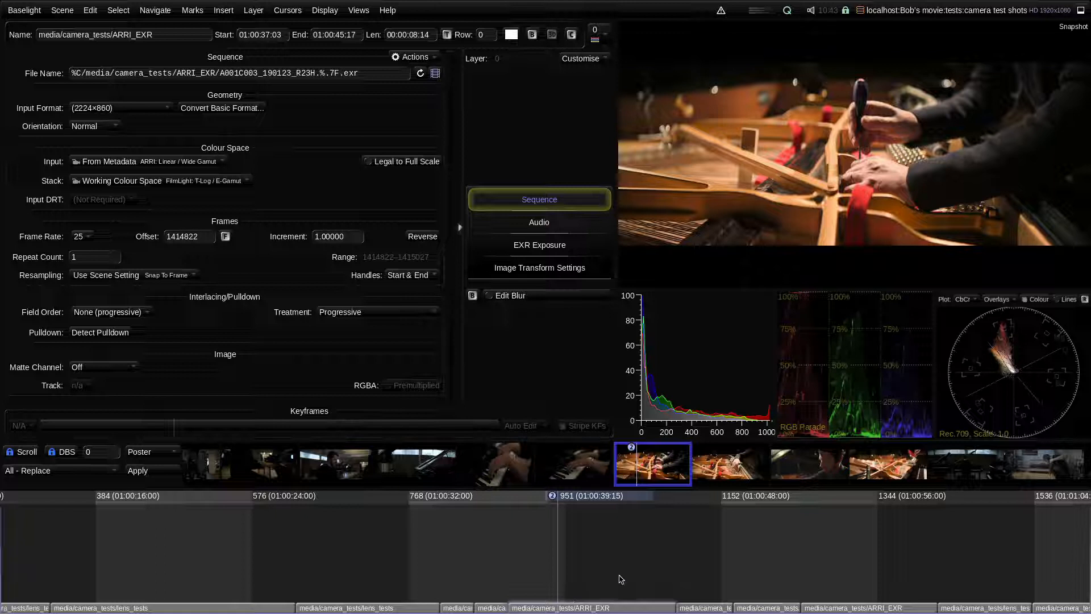
Select the ARRI_EXR shot starting at 01:00:37:03 and jump between neighbouring shots, returning to its first frame.
{"action": "left_click", "coordinate": [614, 607]}
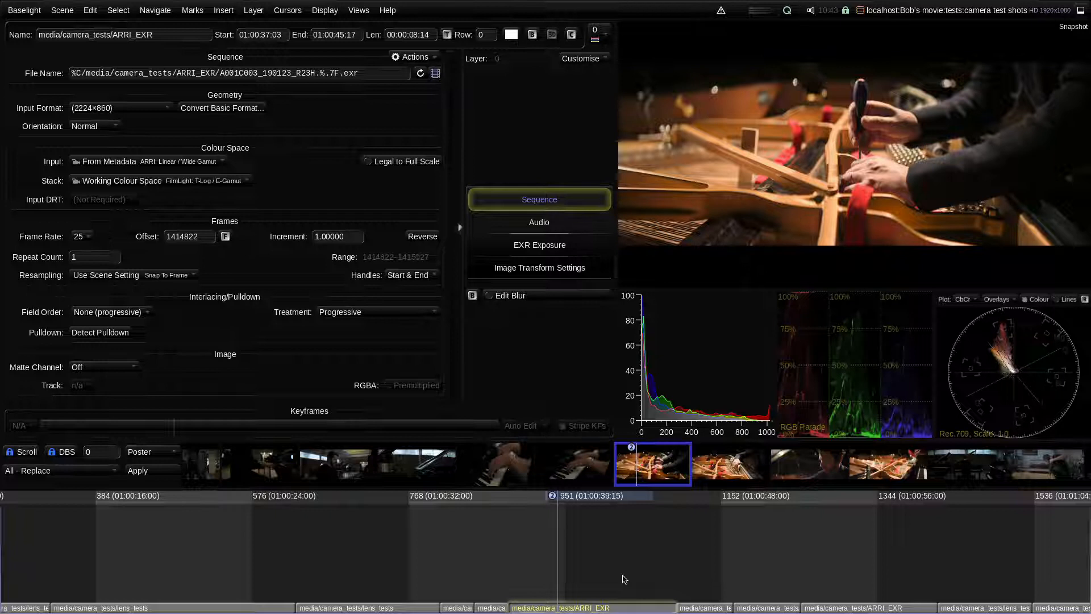
{"action": "key", "text": "Down"}
{"action": "key", "text": "Down"}
{"action": "key", "text": "Down"}
{"action": "key", "text": "Up"}
{"action": "key", "text": "Up"}
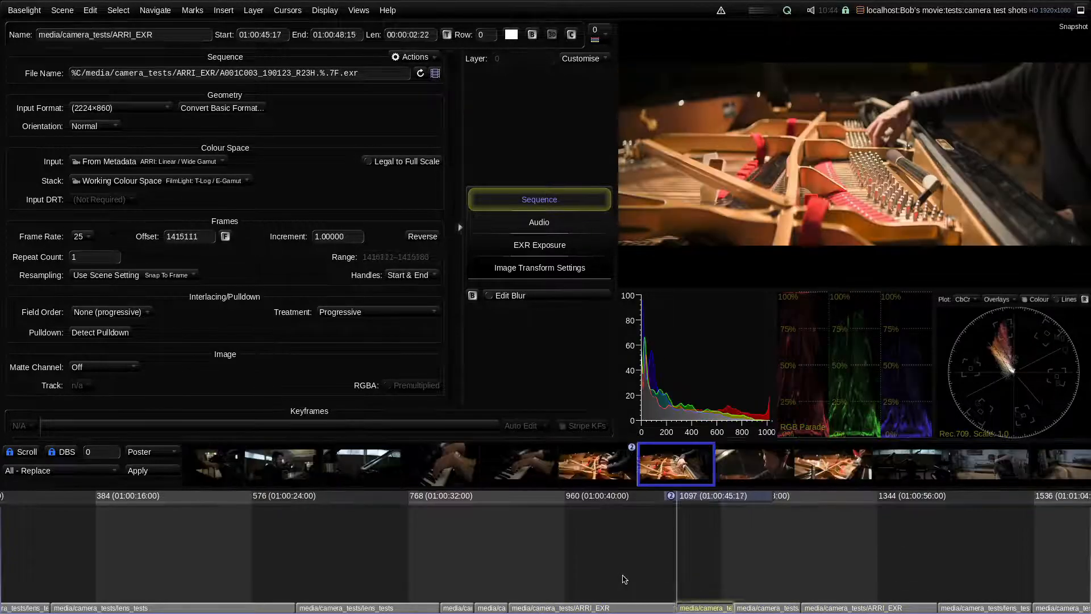
{"action": "key", "text": "Up"}
{"action": "key", "text": "Up"}
{"action": "key", "text": "Up"}
{"action": "key", "text": "Down"}
{"action": "key", "text": "Down"}
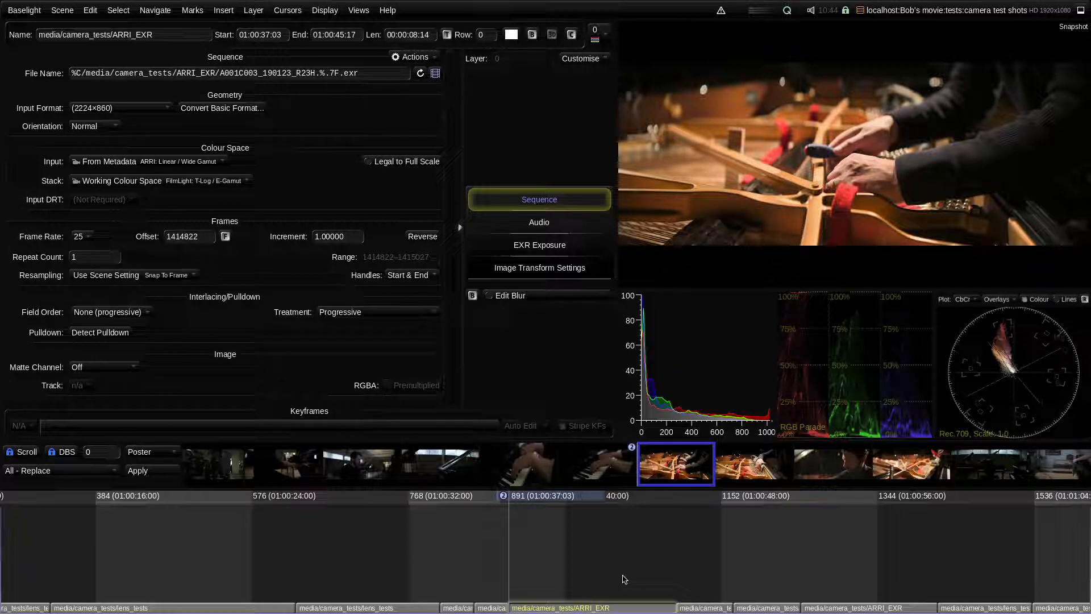
Play the selected shot and move back and forward through it frame by frame.
{"action": "key", "text": "space"}
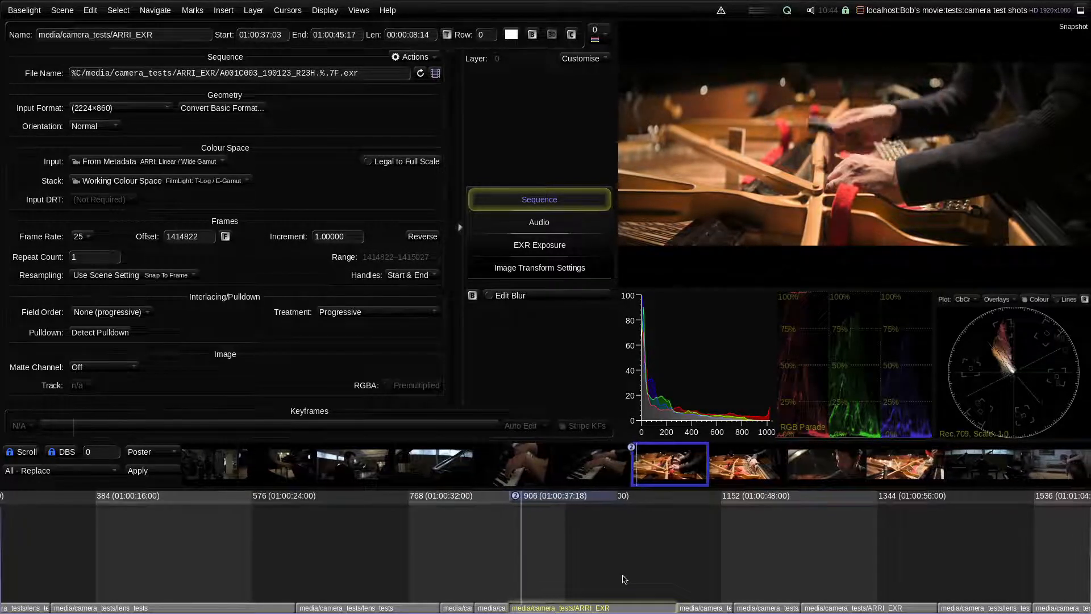
{"action": "key", "text": "Left"}
{"action": "key", "text": "Left"}
{"action": "key", "text": "Left"}
{"action": "key", "text": "Left"}
{"action": "key", "text": "Left"}
{"action": "key", "text": "Left"}
{"action": "key", "text": "Left"}
{"action": "key", "text": "Left"}
{"action": "key", "text": "Left"}
{"action": "key", "text": "Left"}
{"action": "key", "text": "Left"}
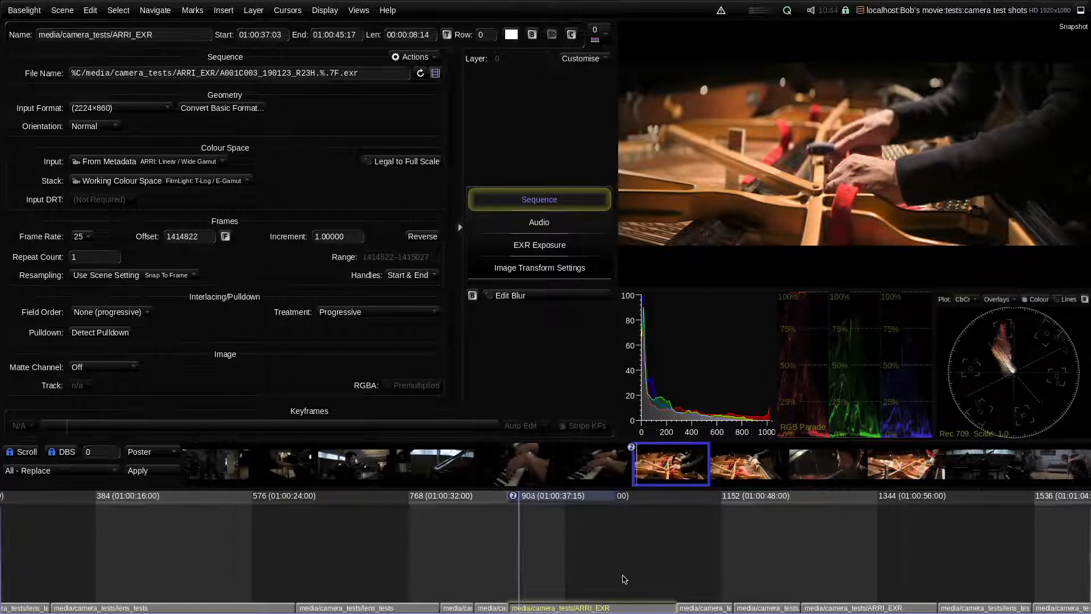
{"action": "key", "text": "Right"}
{"action": "key", "text": "Right"}
{"action": "key", "text": "Right"}
{"action": "key", "text": "Right"}
{"action": "key", "text": "Right"}
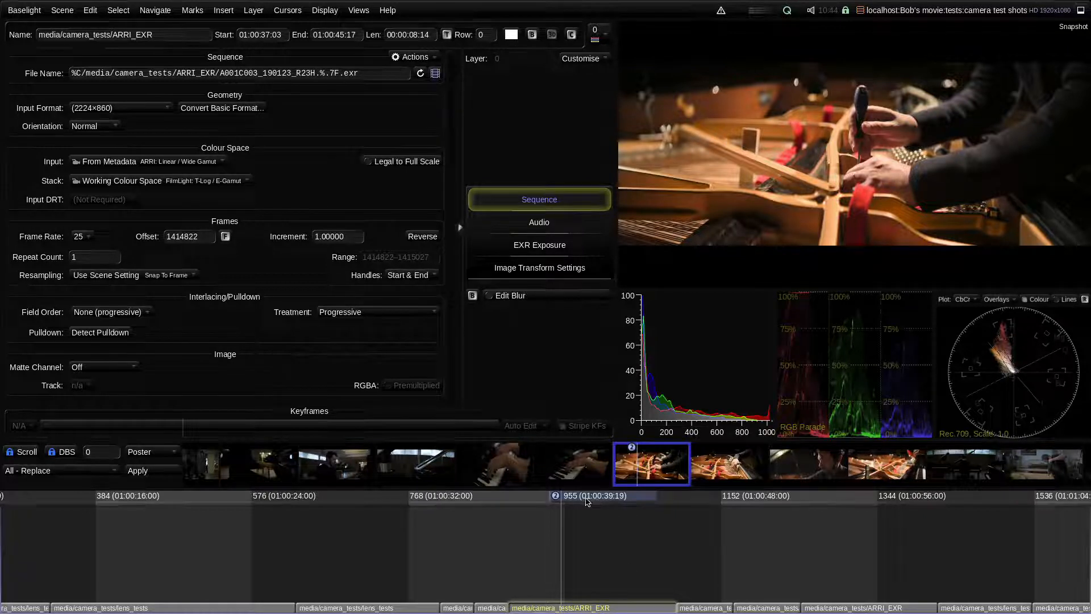
Scrub the timeline to frame 1203 (01:00:50:03), in the pianist shot that starts at 01:00:48:15.
{"action": "left_click", "coordinate": [488, 503]}
{"action": "left_click_drag", "start_coordinate": [556, 519], "coordinate": [632, 536]}
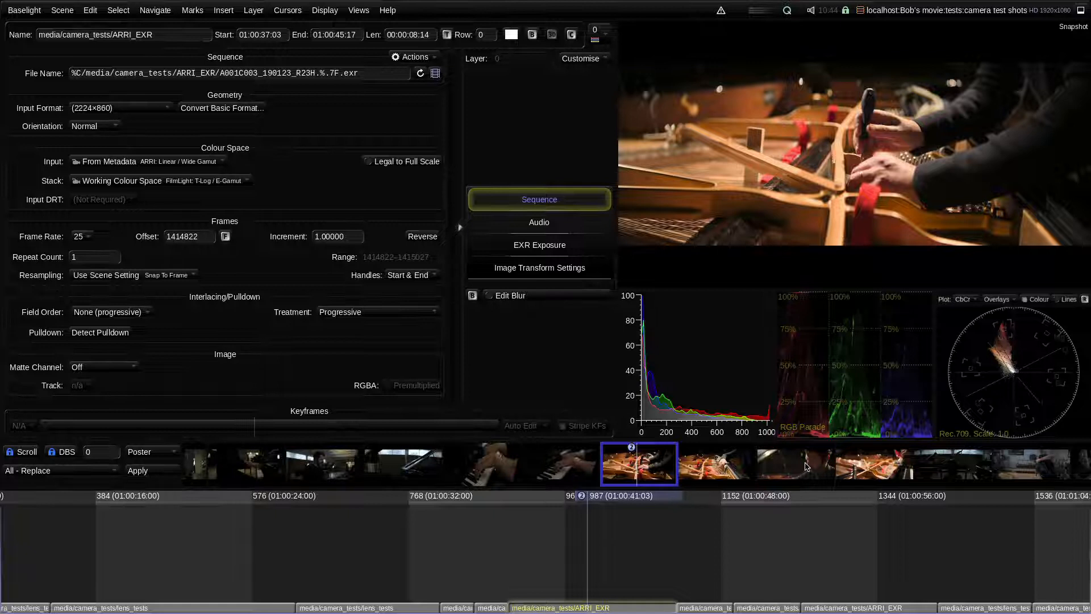
{"action": "left_click", "coordinate": [641, 500]}
{"action": "left_click_drag", "start_coordinate": [723, 501], "coordinate": [830, 506]}
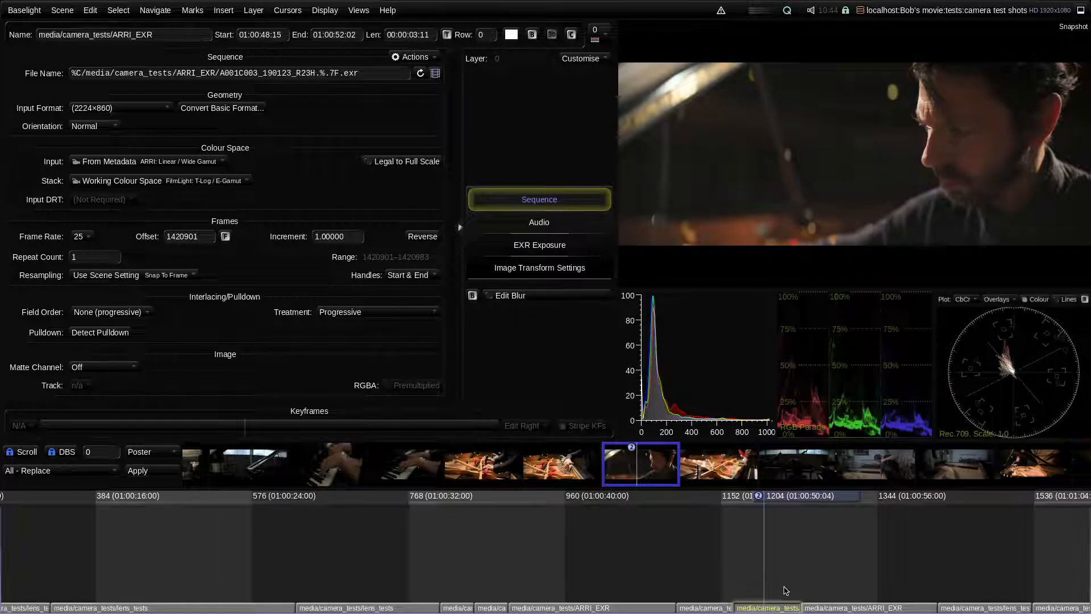
{"action": "mouse_move", "coordinate": [793, 499]}
{"action": "left_mouse_down"}
{"action": "mouse_move", "coordinate": [599, 504]}
{"action": "mouse_move", "coordinate": [792, 517]}
{"action": "left_mouse_up"}
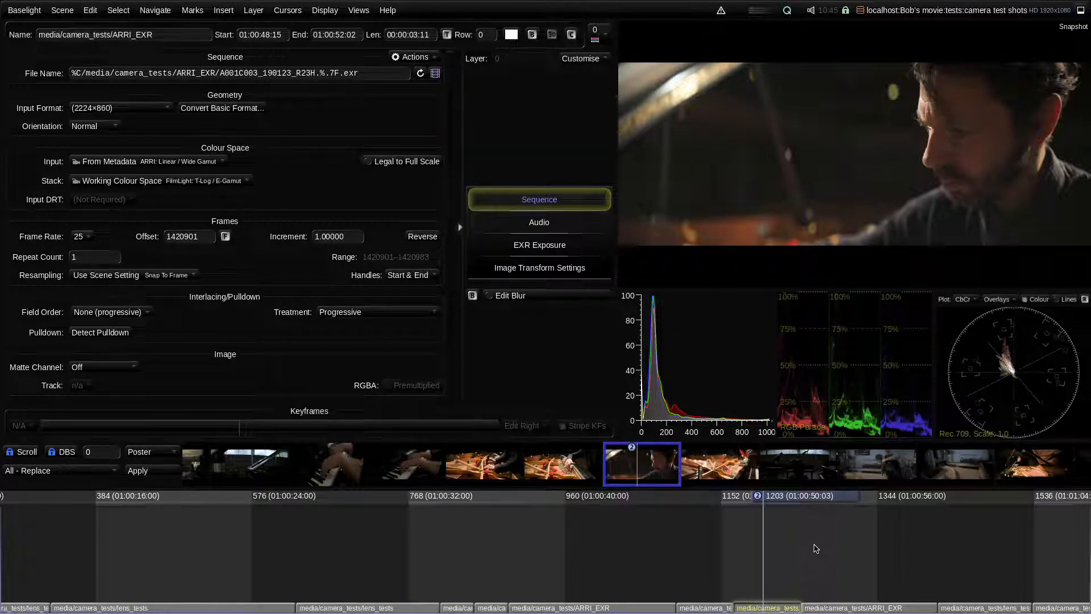
Add a grade layer to the pianist shot and set its strip colour to salmon pink (about R 1.000, G 0.601, B 0.560).
{"action": "key", "text": "p"}
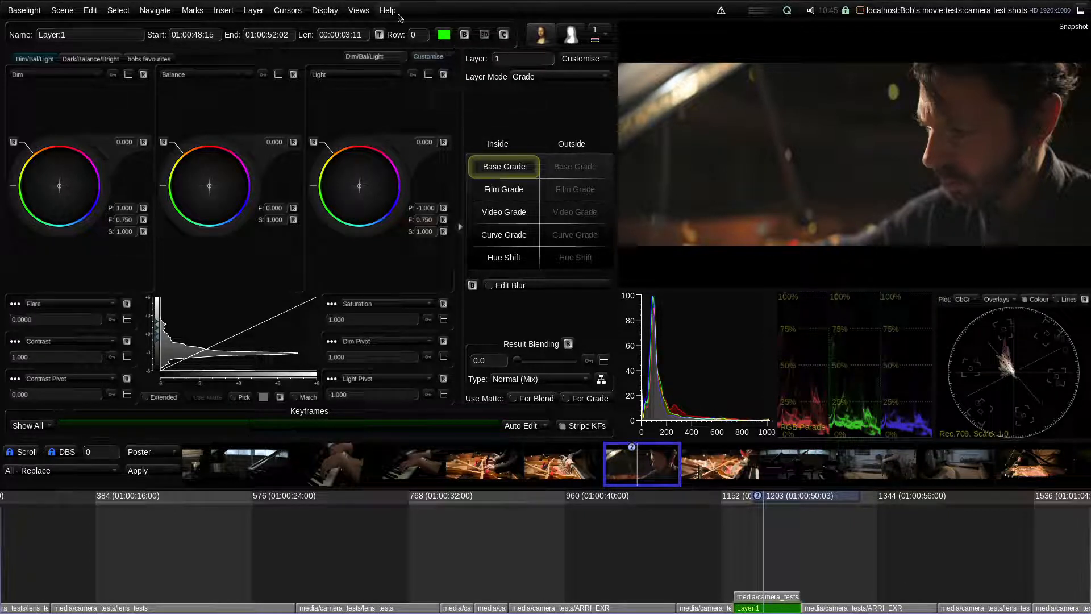
{"action": "left_click", "coordinate": [444, 35]}
{"action": "left_click_drag", "start_coordinate": [159, 448], "coordinate": [155, 461]}
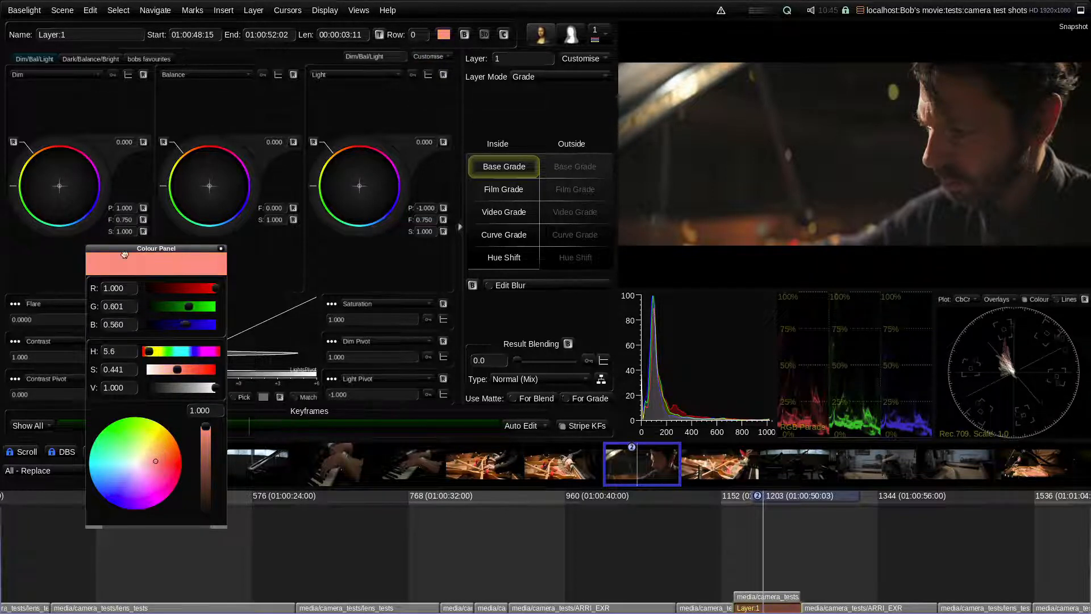
{"action": "left_click", "coordinate": [221, 249]}
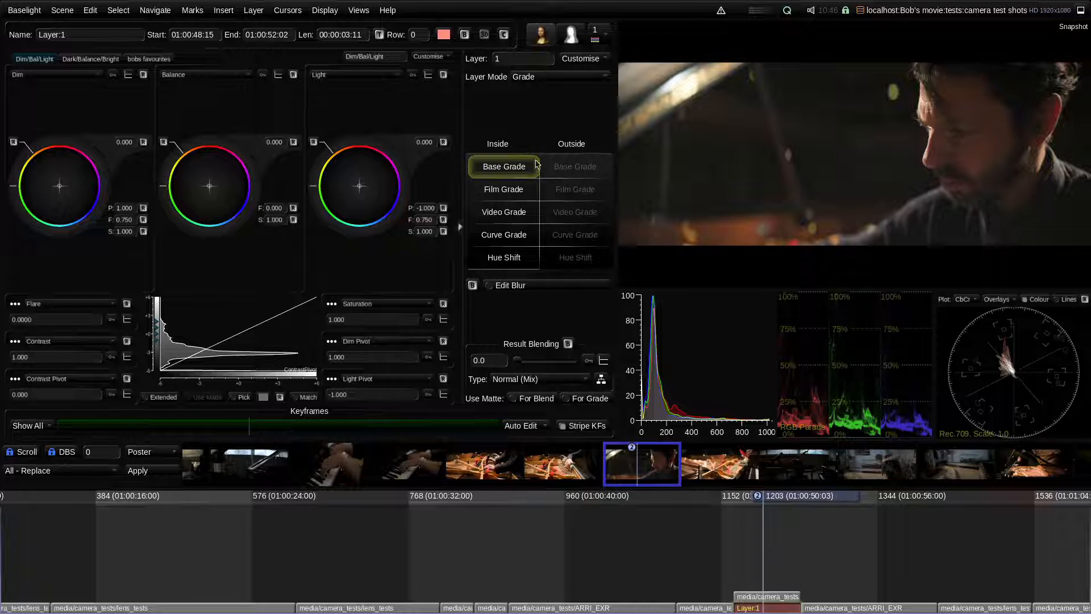
Examine the layer's Film, Video and Curve Grade controls and the shot's sequence settings, returning to the layer's Base Grade.
{"action": "left_click", "coordinate": [521, 193]}
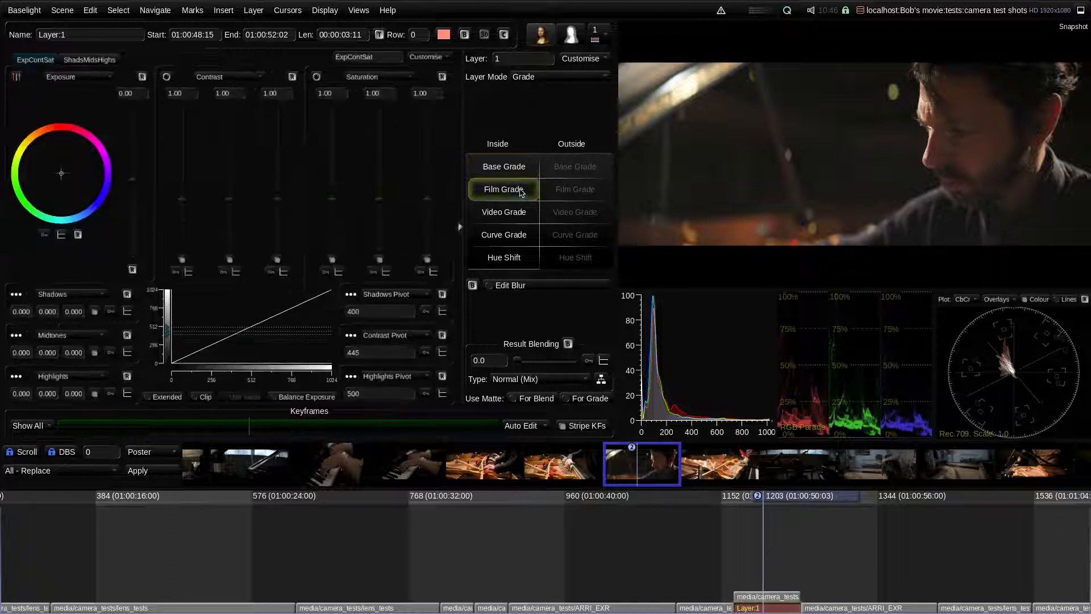
{"action": "left_click", "coordinate": [493, 212]}
{"action": "left_click", "coordinate": [509, 235]}
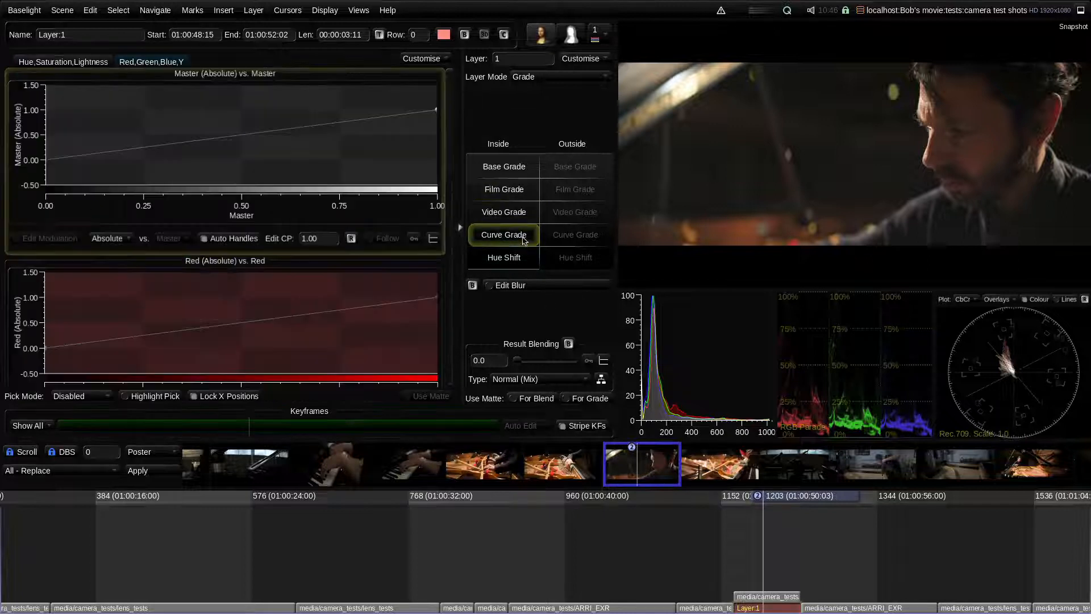
{"action": "left_click", "coordinate": [511, 171]}
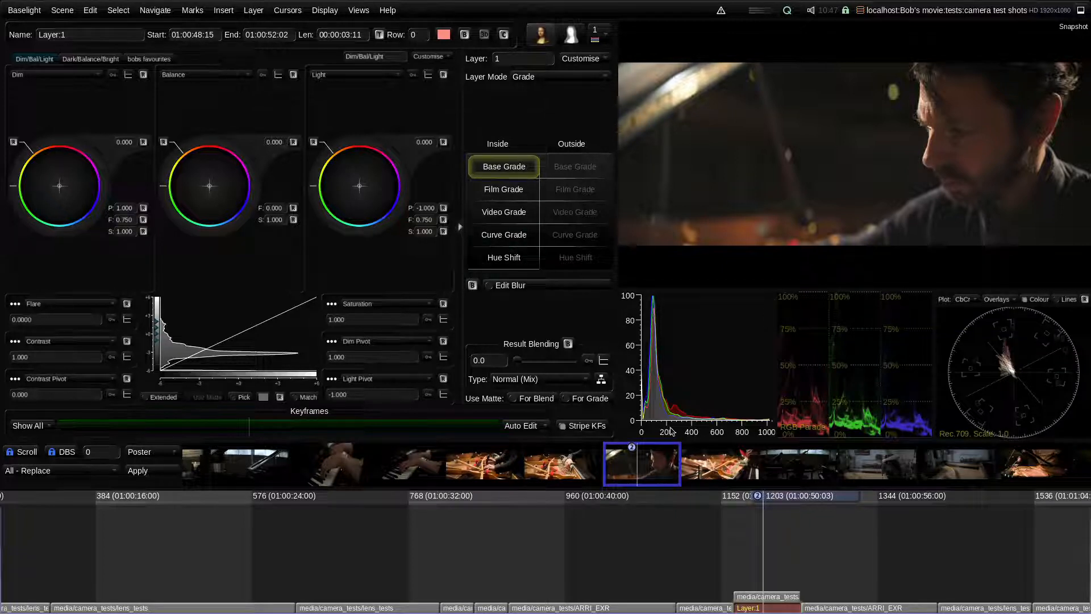
{"action": "left_click", "coordinate": [780, 598]}
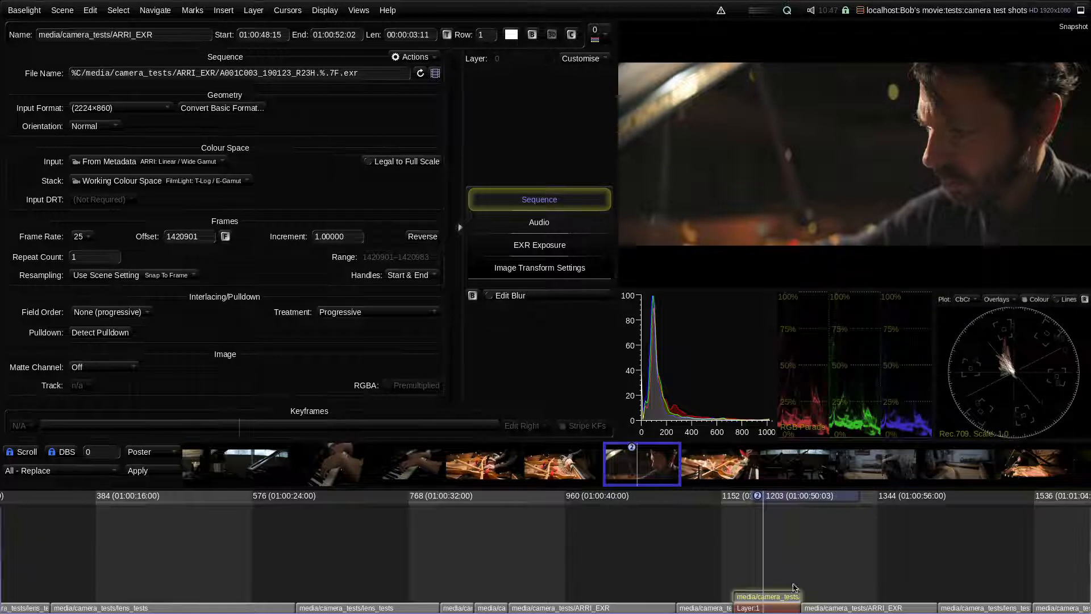
{"action": "left_click", "coordinate": [778, 609]}
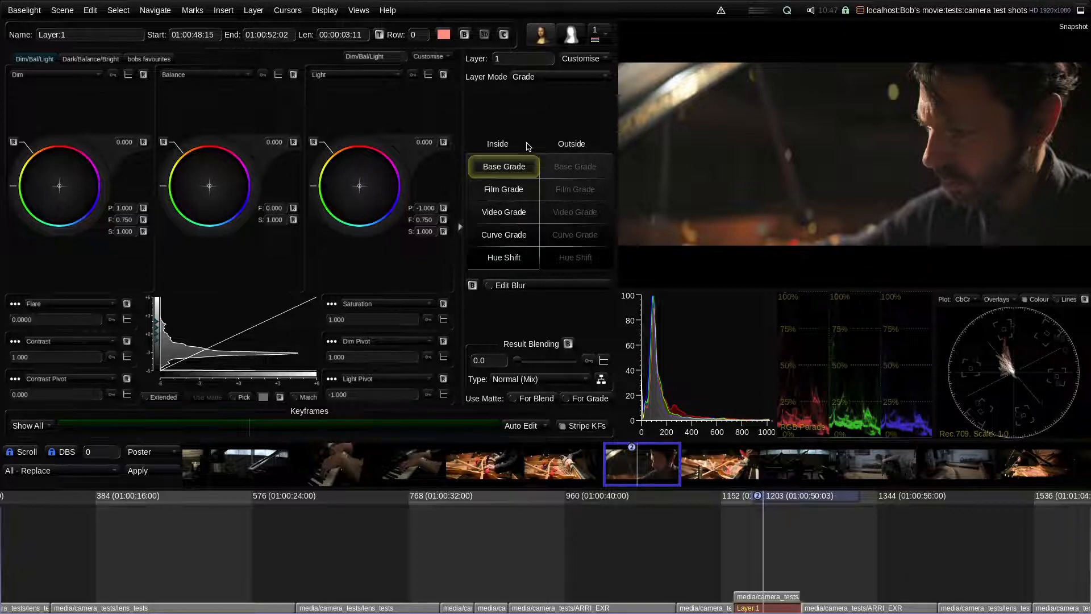
In Layer 1's Base Grade, raise the Balance exposure to 0.497 and shift the Balance colour slightly toward blue-cyan.
{"action": "left_click_drag", "start_coordinate": [203, 190], "coordinate": [185, 92]}
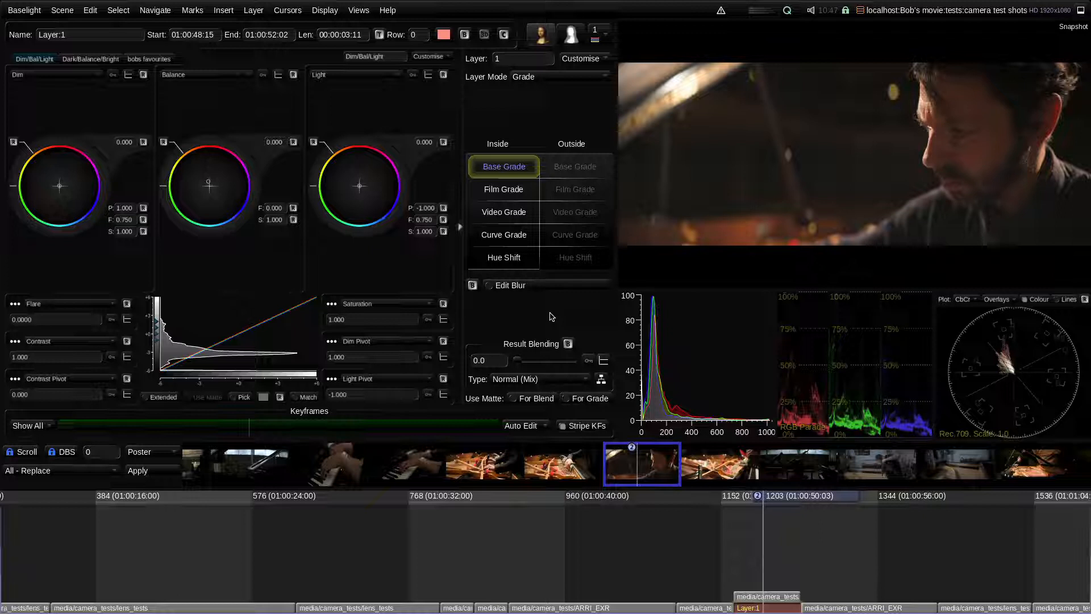
{"action": "left_click", "coordinate": [164, 142]}
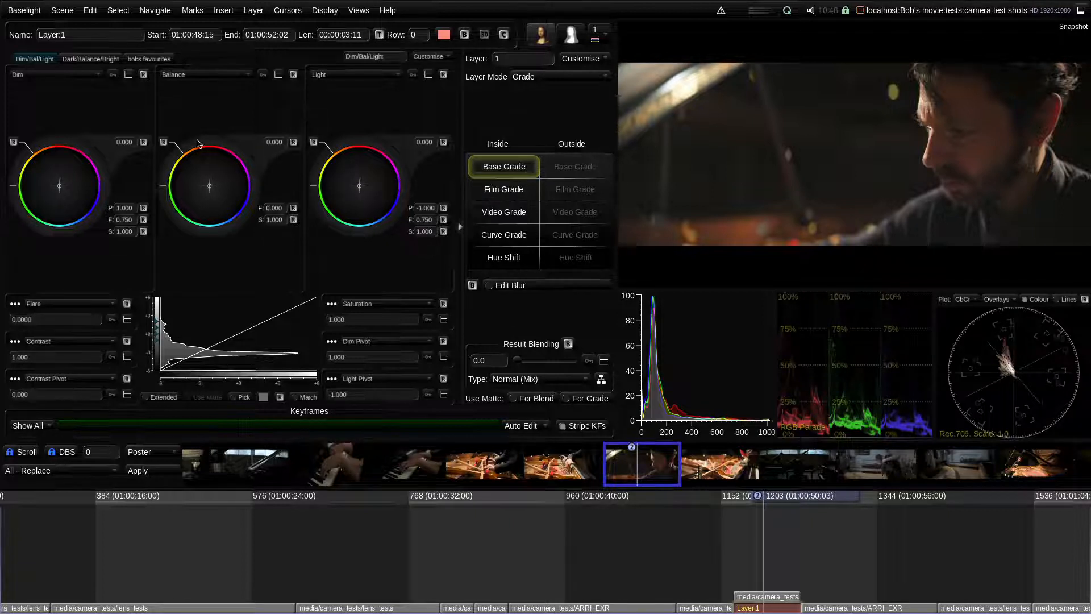
{"action": "left_click_drag", "start_coordinate": [145, 201], "coordinate": [127, 173]}
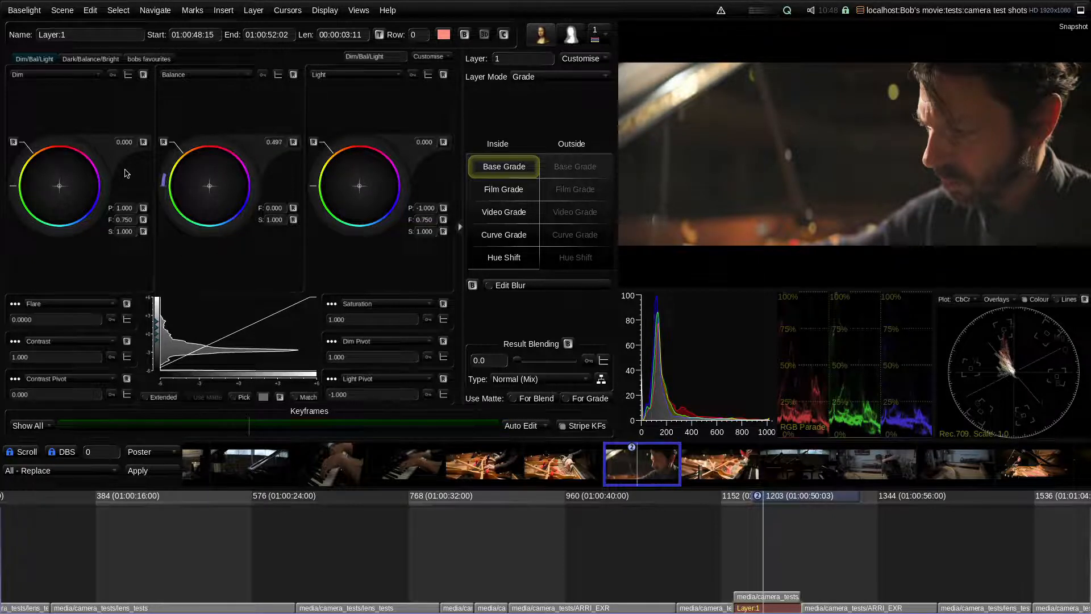
{"action": "left_click_drag", "start_coordinate": [208, 184], "coordinate": [274, 365]}
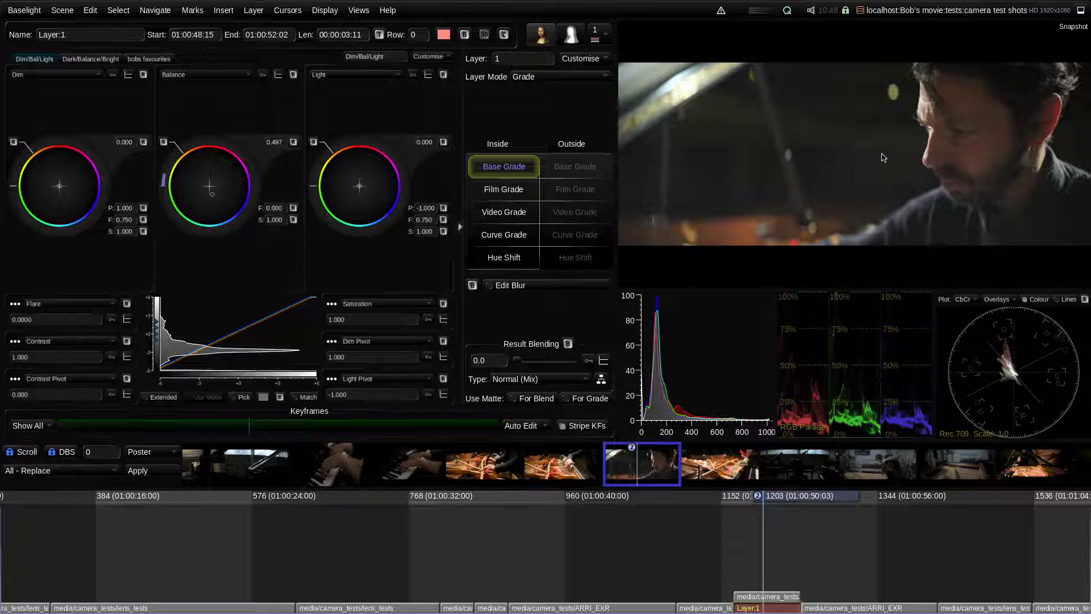
Raise the Midtones to 0.406 in the Film Grade of Layer 1.
{"action": "left_click", "coordinate": [503, 190]}
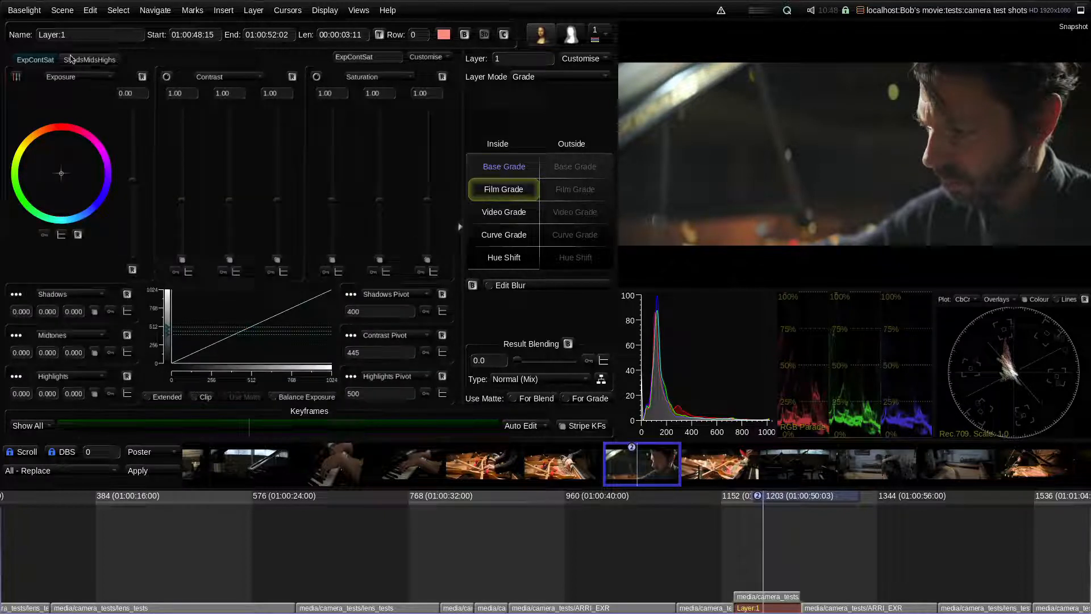
{"action": "left_click", "coordinate": [90, 60]}
{"action": "left_click_drag", "start_coordinate": [283, 185], "coordinate": [284, 122]}
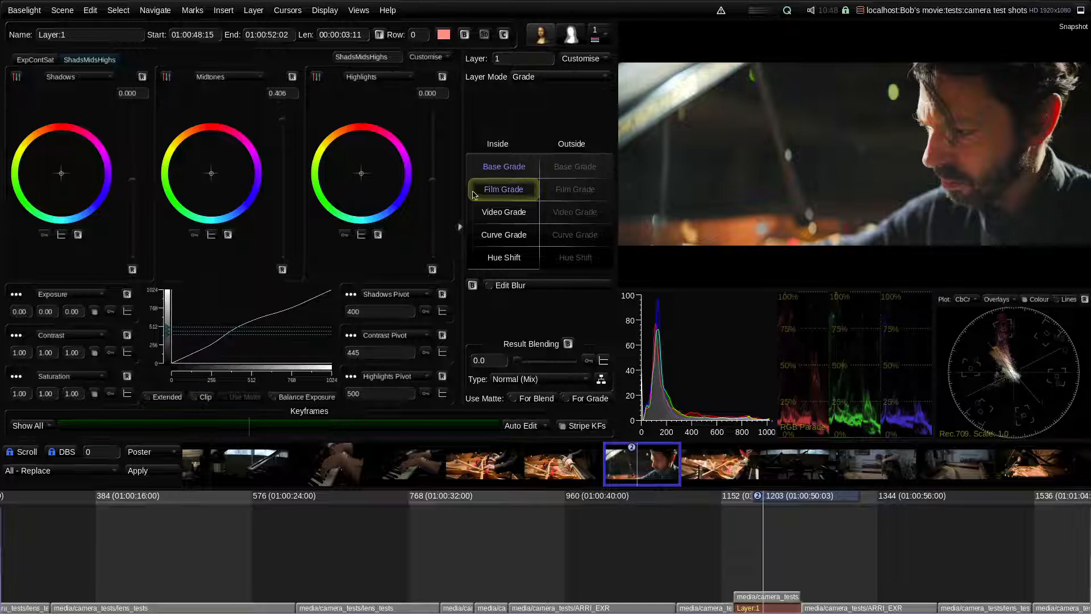
Lower the Gamma to -0.053 in the Video Grade of Layer 1.
{"action": "left_click", "coordinate": [499, 213]}
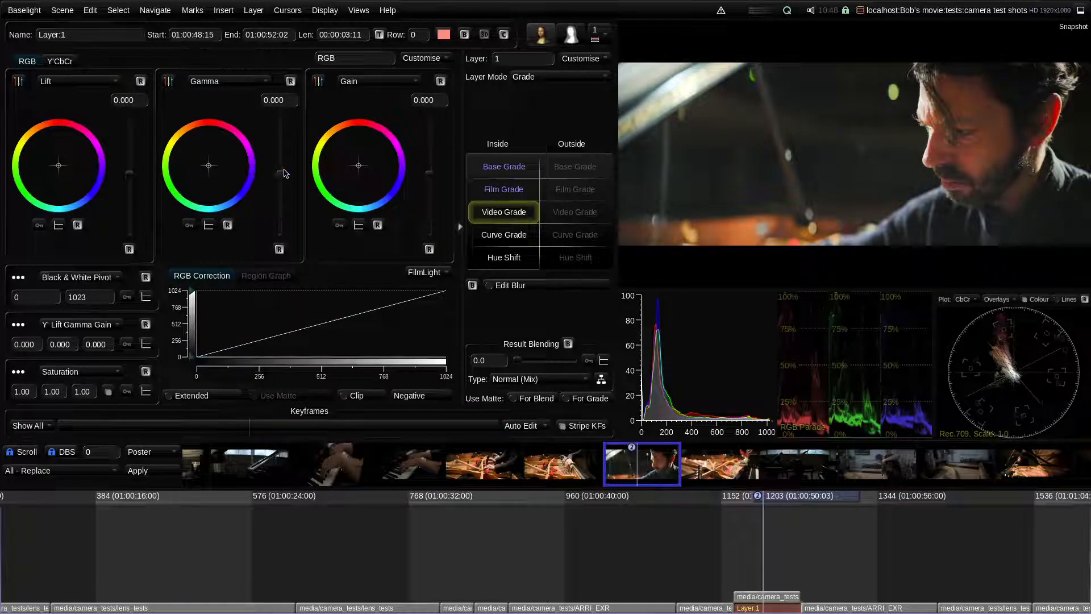
{"action": "left_click_drag", "start_coordinate": [280, 177], "coordinate": [280, 195]}
{"action": "left_click_drag", "start_coordinate": [283, 189], "coordinate": [283, 188]}
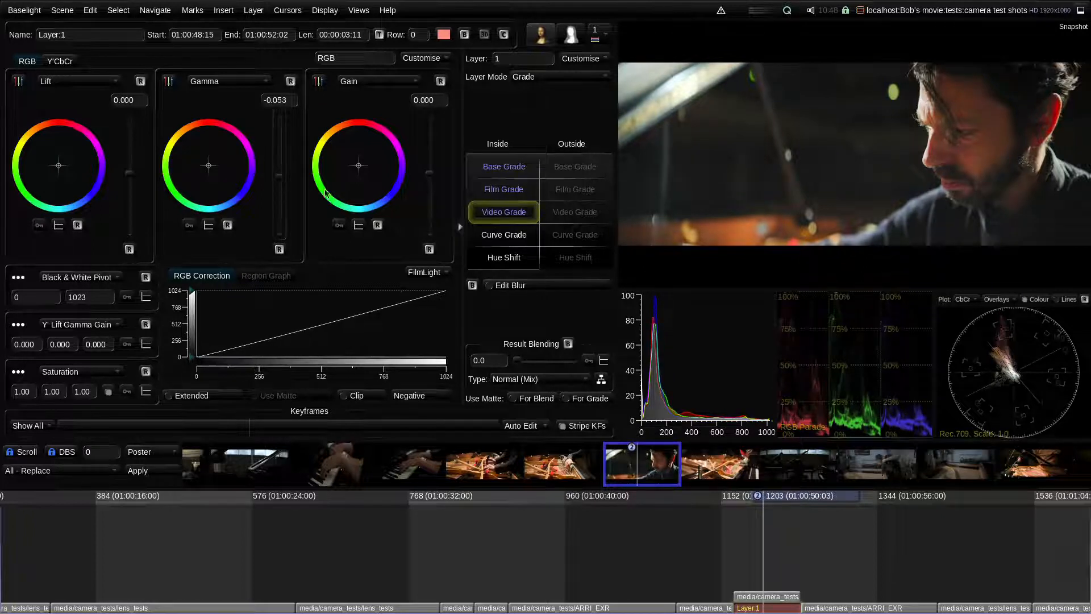
In Layer 1's Hue Shift, raise the blue saturation to 0.87 and the cyan saturation to 0.94.
{"action": "left_click", "coordinate": [522, 260]}
{"action": "left_click_drag", "start_coordinate": [326, 242], "coordinate": [336, 151]}
{"action": "left_click_drag", "start_coordinate": [361, 243], "coordinate": [362, 137]}
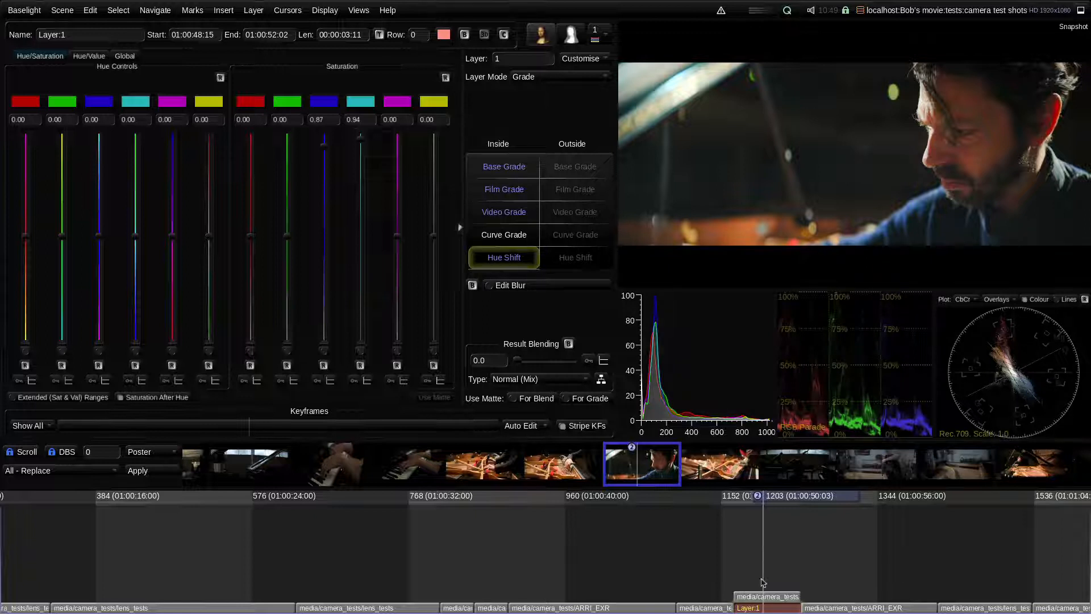
{"action": "mouse_move", "coordinate": [776, 607]}
Undo the Hue Shift, Video Grade and Film Grade changes in Layer 1 and return to its Base Grade.
{"action": "key", "text": "ctrl+z"}
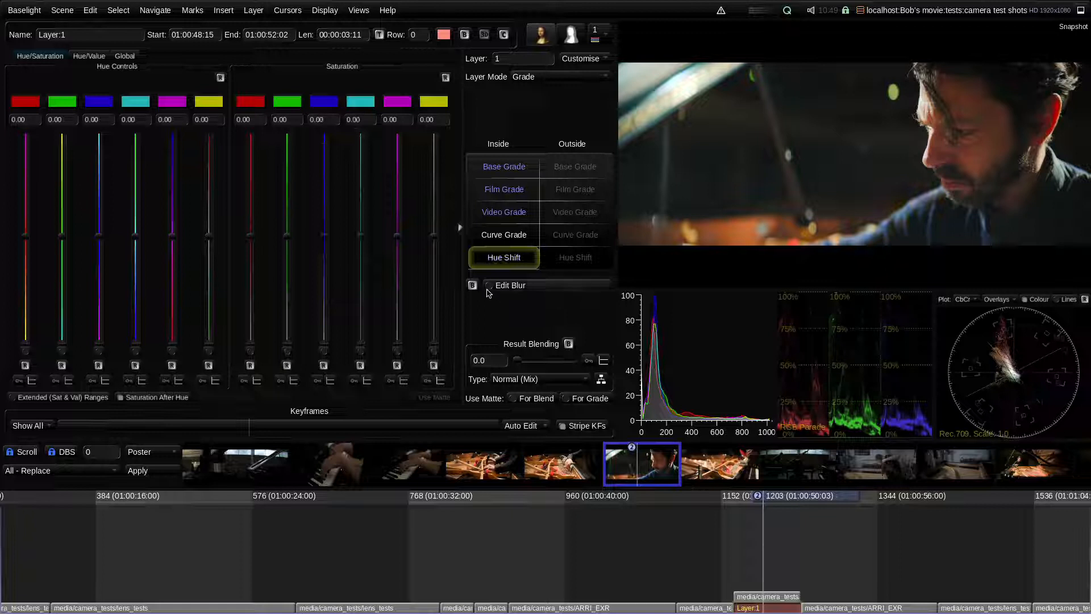
{"action": "left_click", "coordinate": [526, 219]}
{"action": "key", "text": "ctrl+z"}
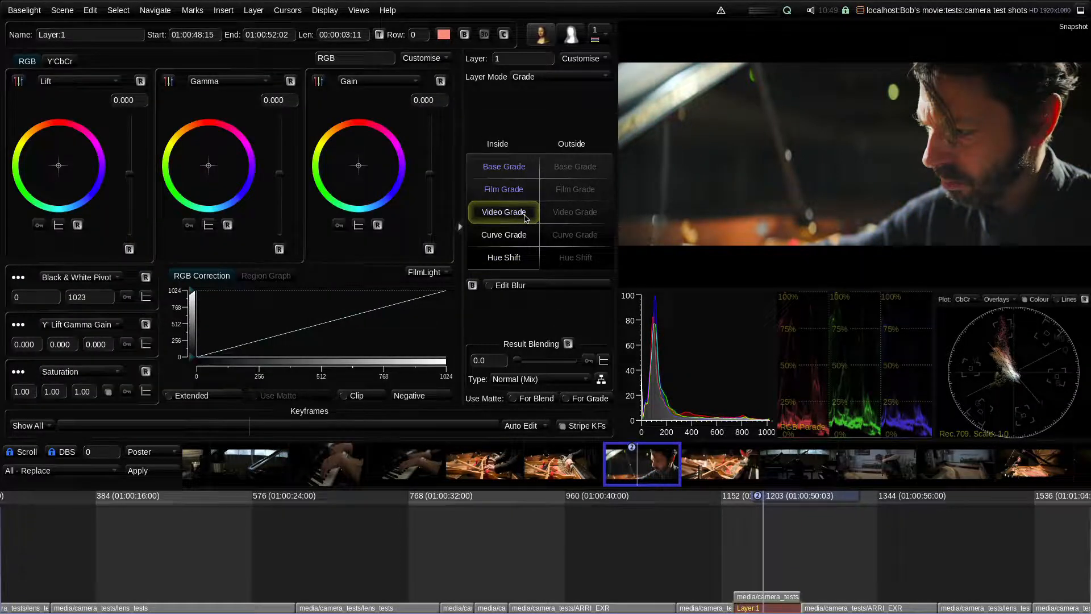
{"action": "left_click", "coordinate": [527, 198]}
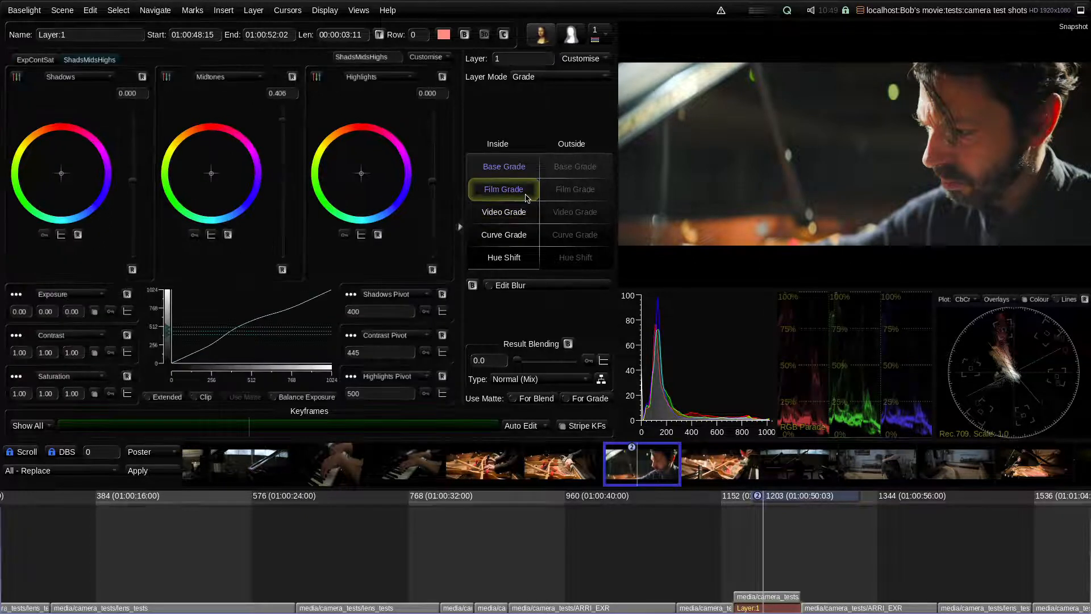
{"action": "key", "text": "ctrl+z"}
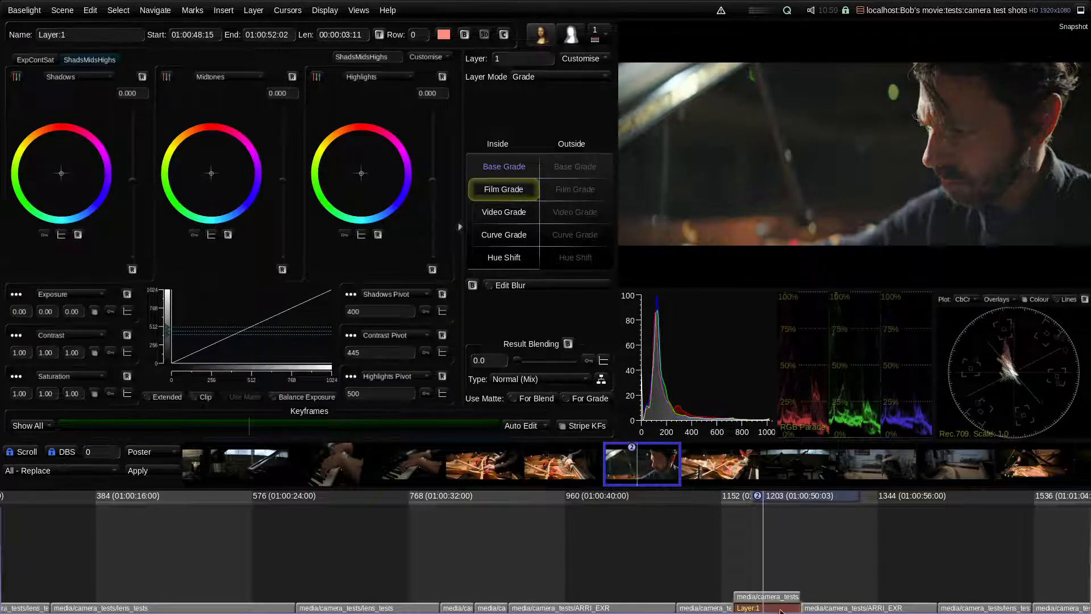
{"action": "left_click", "coordinate": [519, 171]}
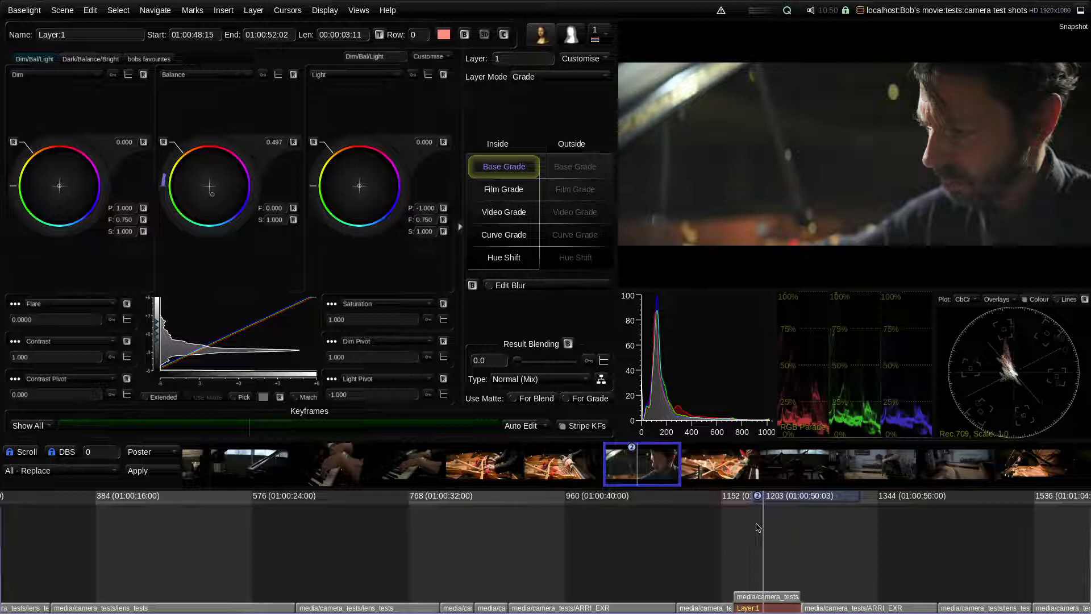
Add a second grade layer to the pianist shot and raise its Film Grade Midtones to 0.410.
{"action": "key", "text": "p"}
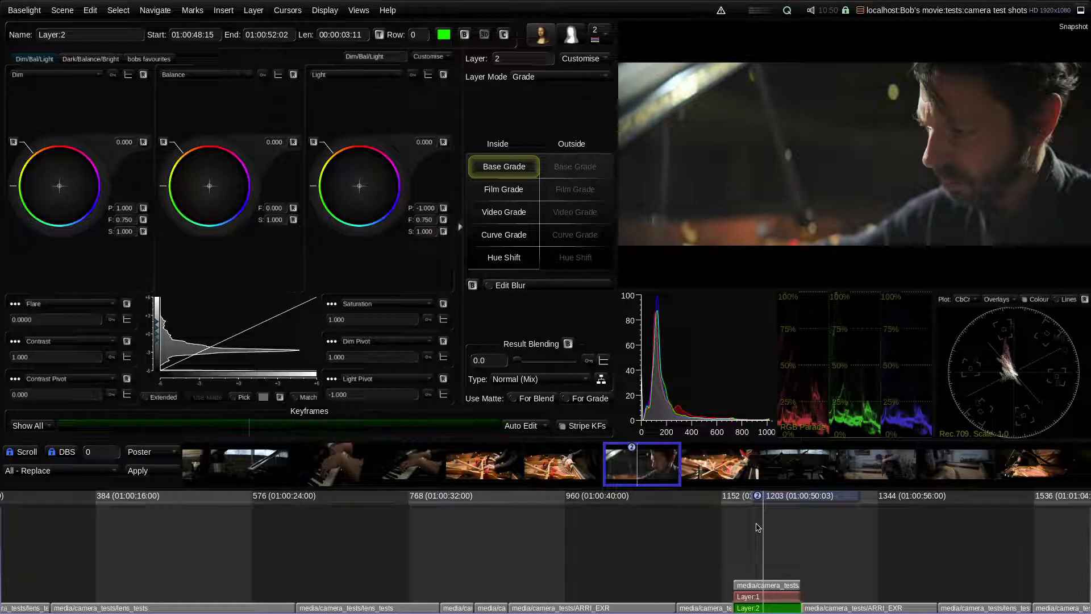
{"action": "left_click", "coordinate": [516, 194]}
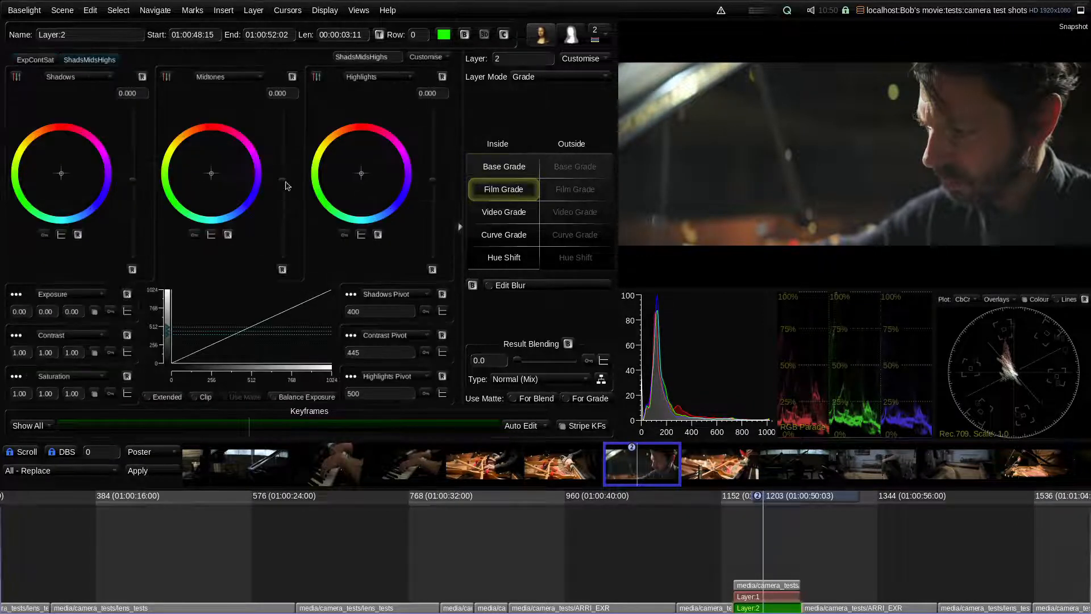
{"action": "left_click_drag", "start_coordinate": [284, 183], "coordinate": [286, 123]}
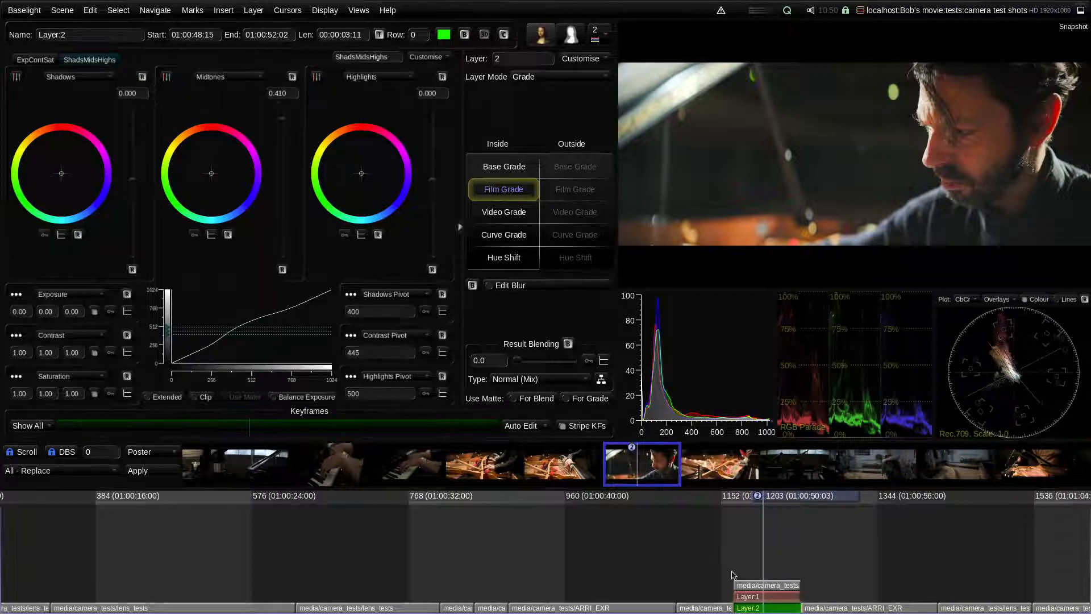
Add a third grade layer to the pianist shot and lower its Video Grade Gamma to -0.051.
{"action": "key", "text": "p"}
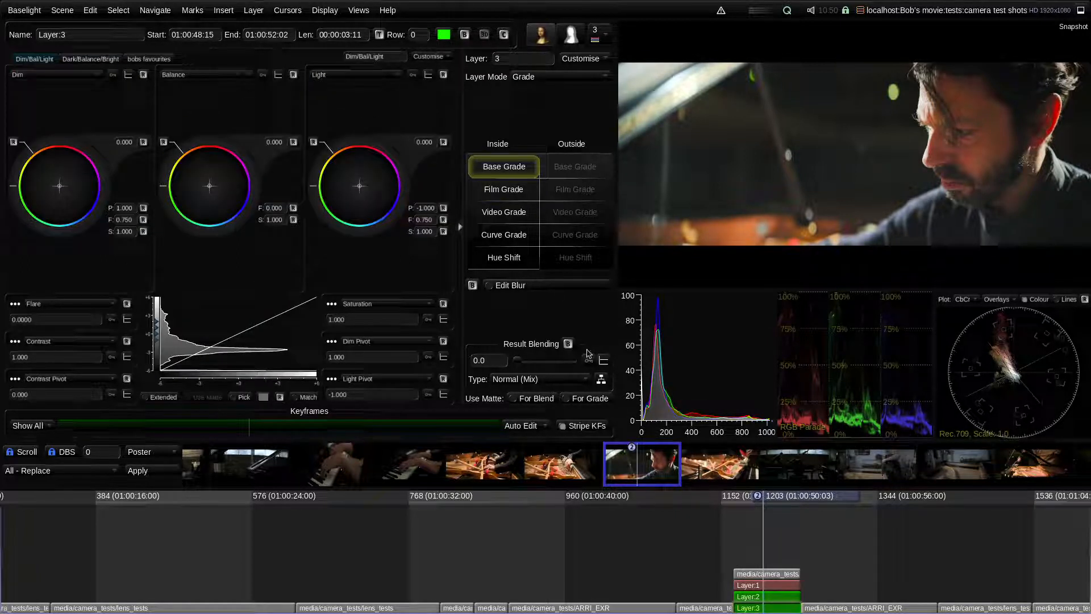
{"action": "left_click", "coordinate": [519, 211]}
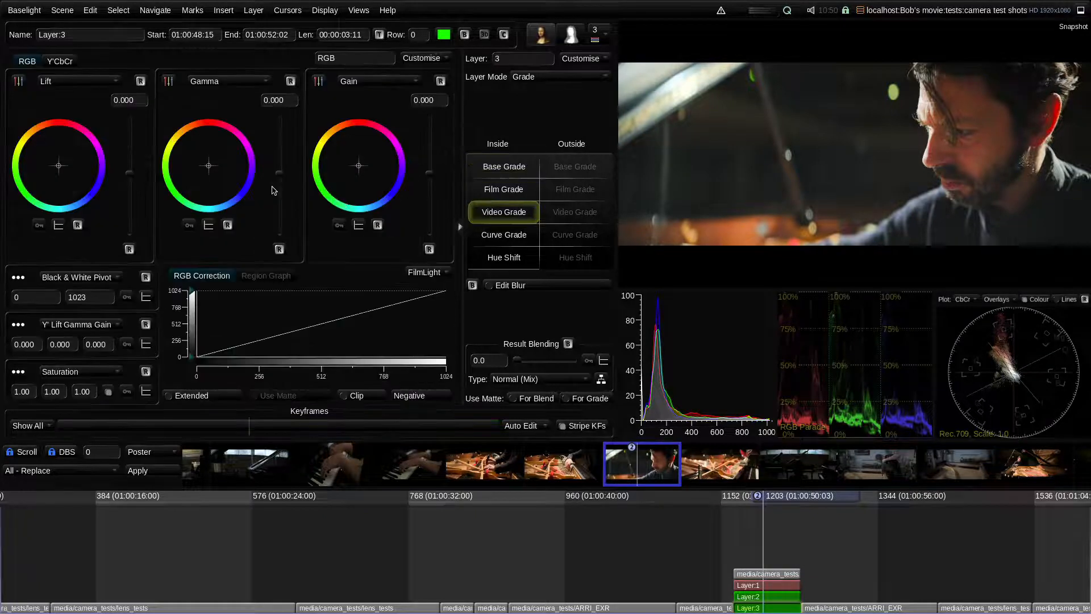
{"action": "left_click_drag", "start_coordinate": [280, 176], "coordinate": [283, 189]}
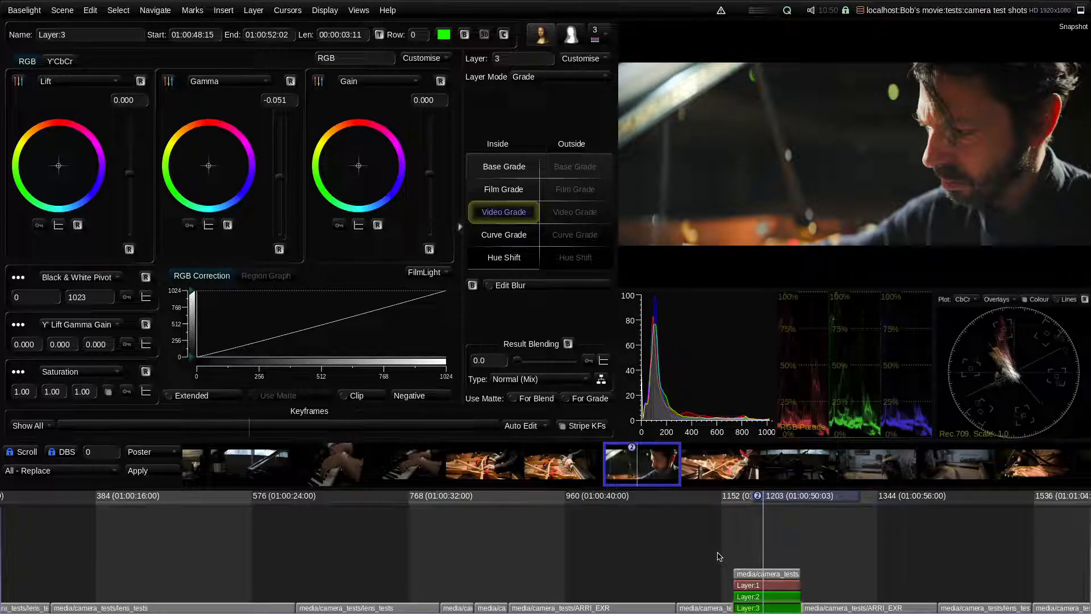
Add a fourth grade layer and, in its Hue Shift, raise the blue saturation to 0.86 and the cyan saturation to 0.96.
{"action": "key", "text": "p"}
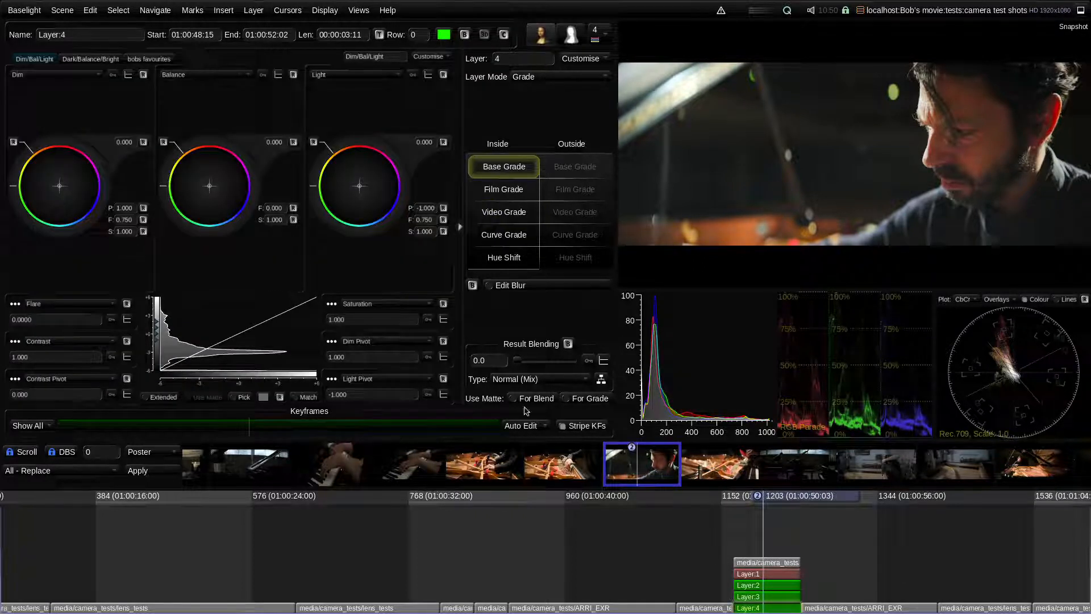
{"action": "left_click", "coordinate": [504, 258]}
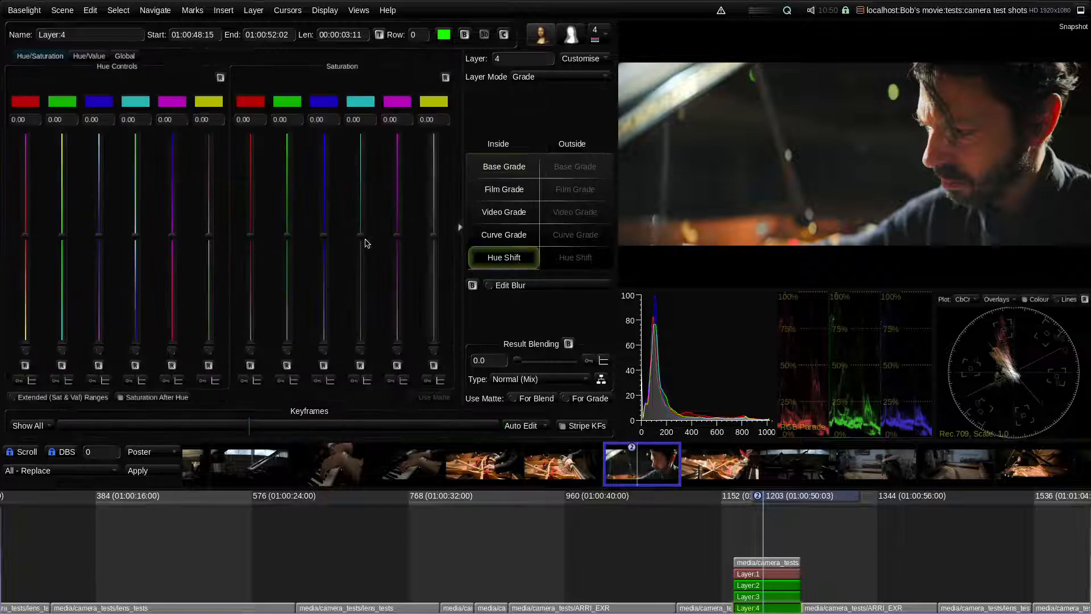
{"action": "left_click_drag", "start_coordinate": [326, 236], "coordinate": [325, 146]}
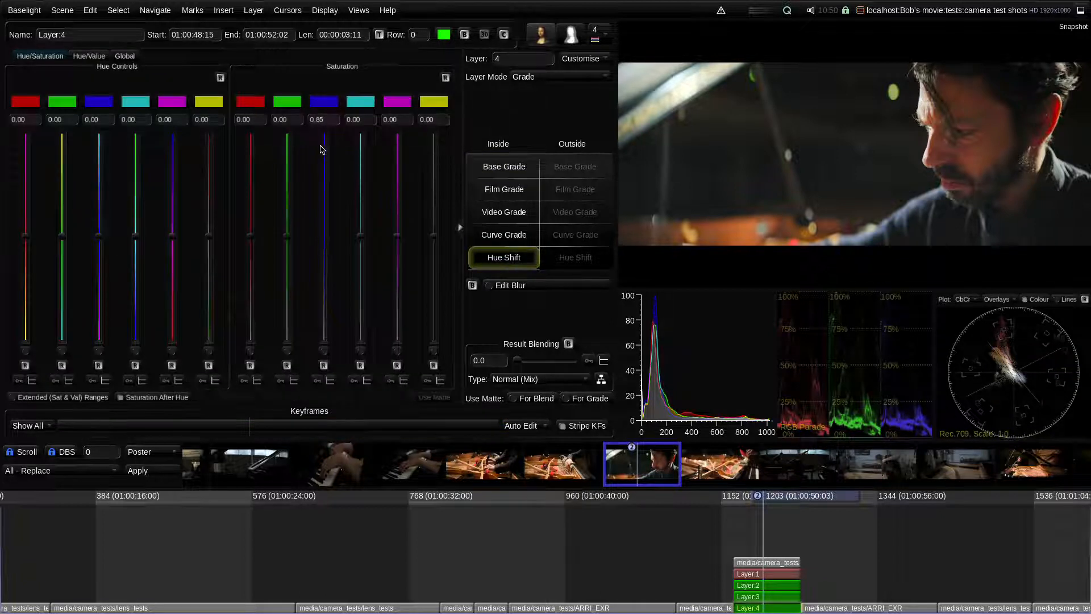
{"action": "left_click_drag", "start_coordinate": [360, 234], "coordinate": [364, 143]}
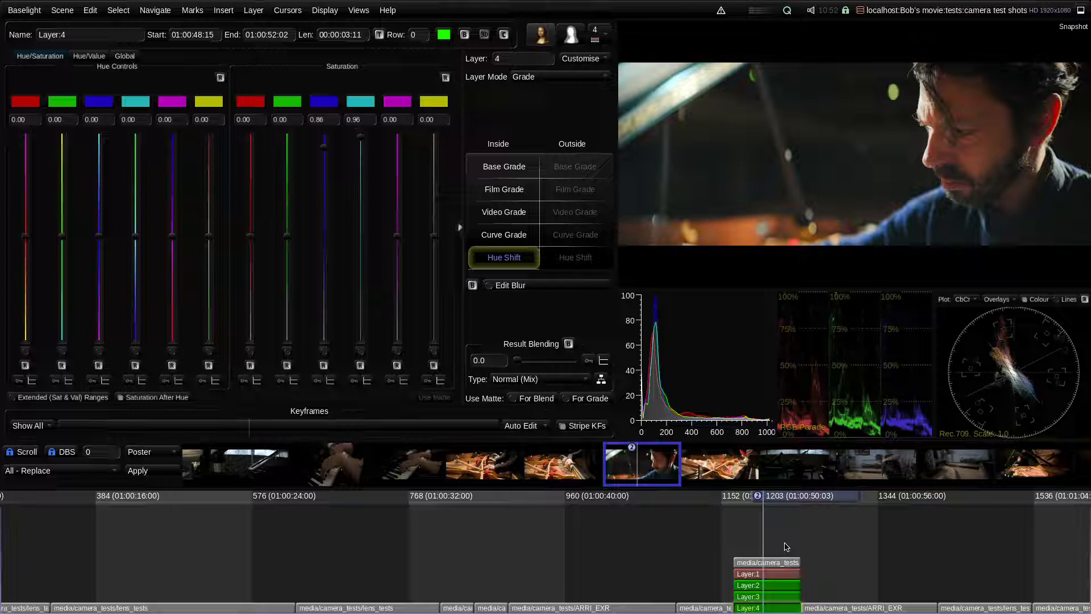
View the shot at its ungraded source, select Layer 1, and examine the image at successive layers down the stack.
{"action": "key", "text": "Up"}
{"action": "key", "text": "Up"}
{"action": "key", "text": "Up"}
{"action": "key", "text": "Up"}
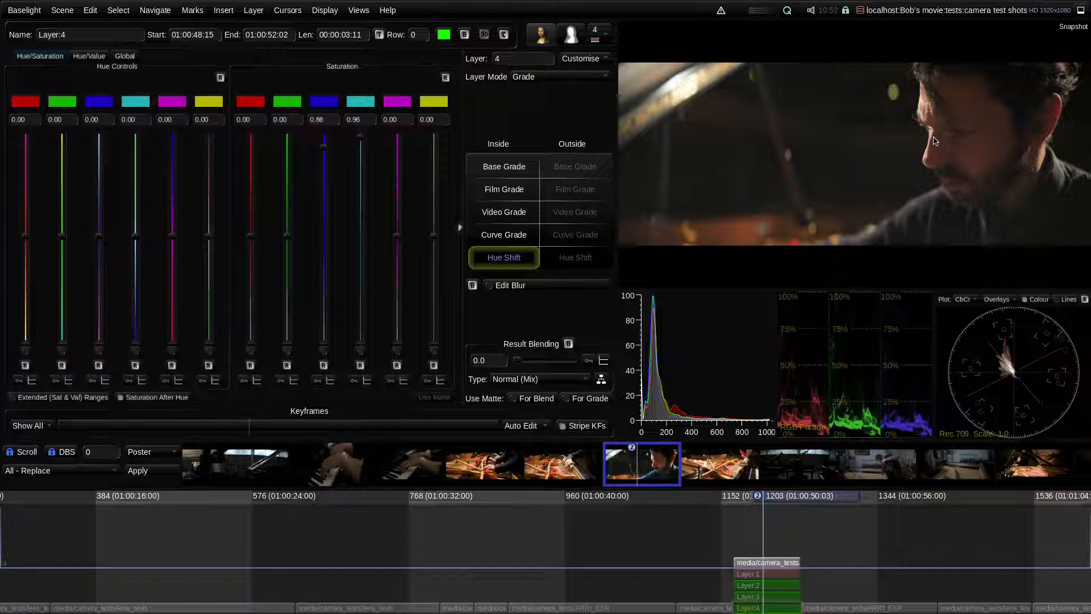
{"action": "key", "text": "Down"}
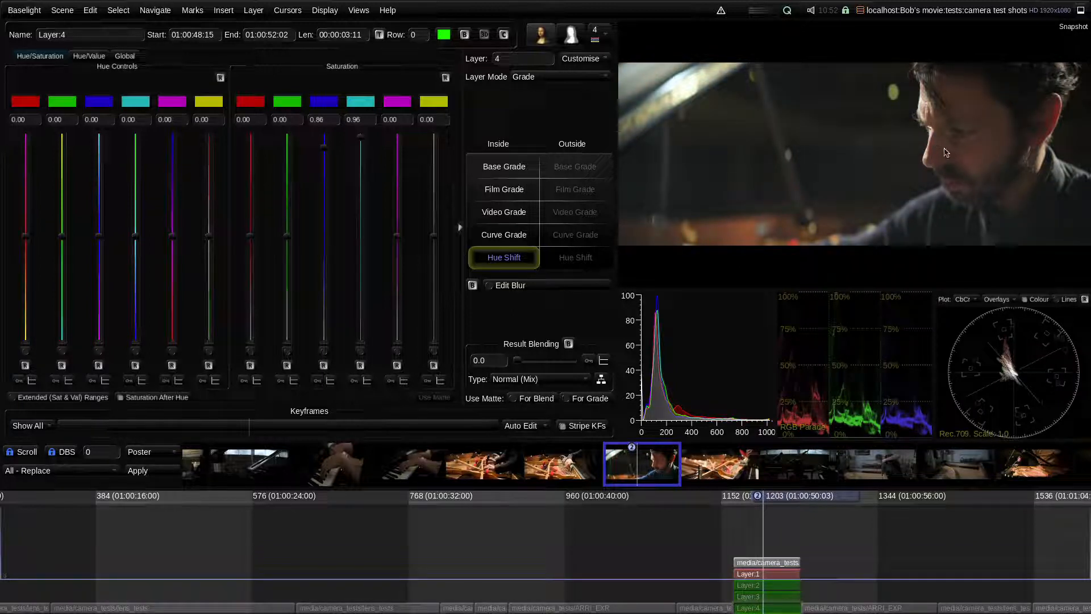
{"action": "left_click", "coordinate": [771, 573]}
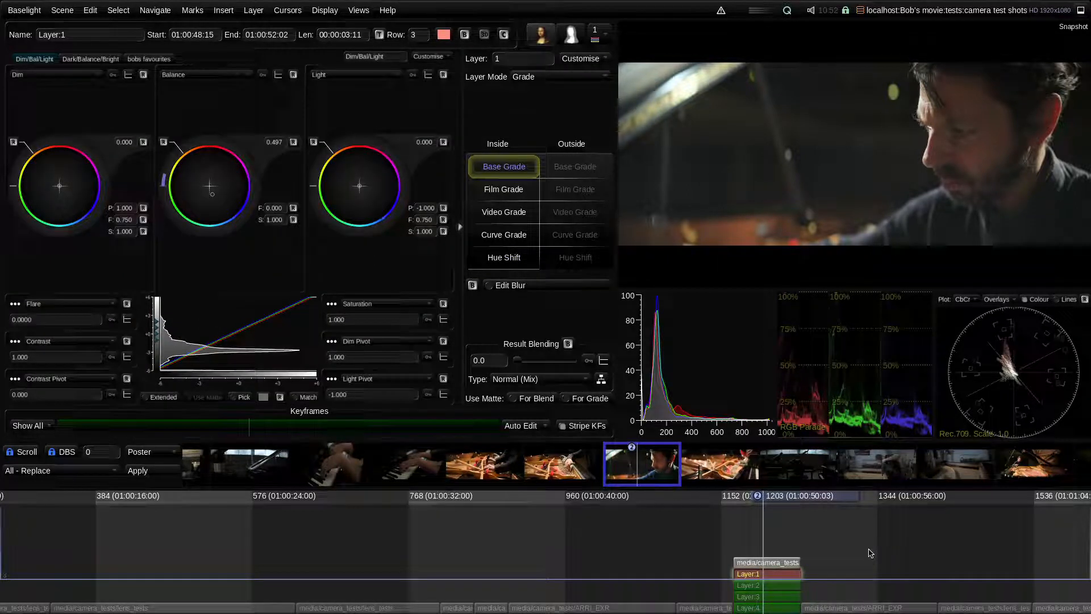
{"action": "key", "text": "Down"}
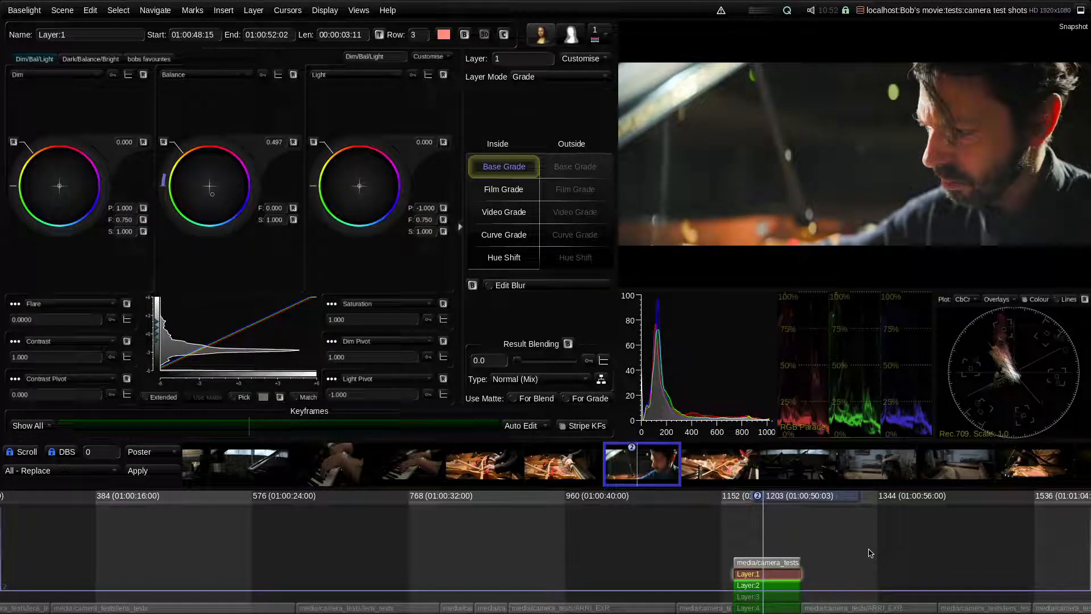
{"action": "key", "text": "Down"}
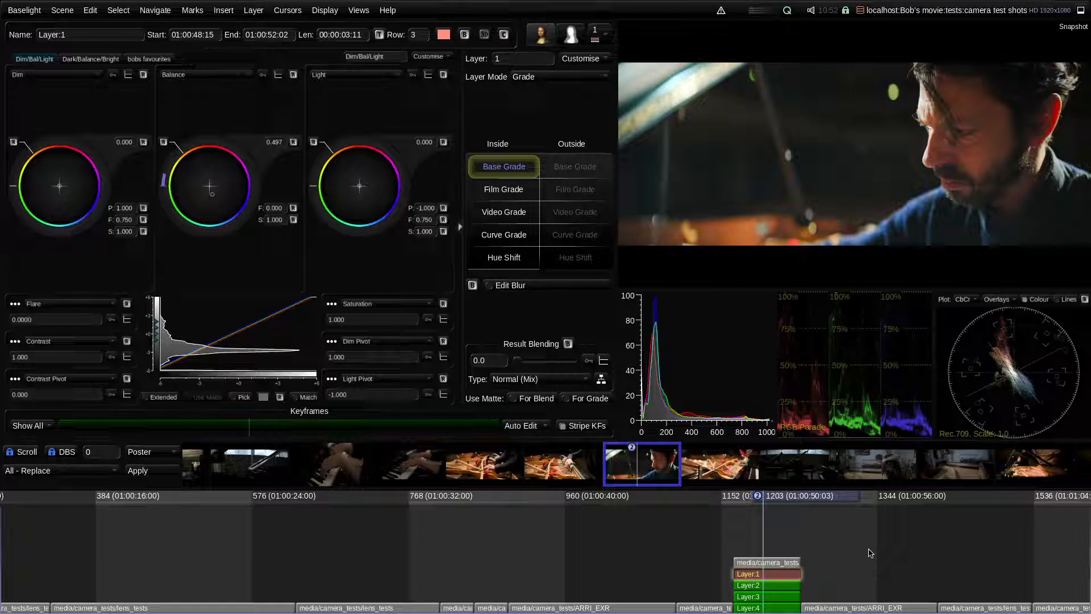
Move the viewing point repeatedly up and down the layer stack to compare the image with and without each grade.
{"action": "key", "text": "Up"}
{"action": "key", "text": "Up"}
{"action": "key", "text": "Up"}
{"action": "key", "text": "Up"}
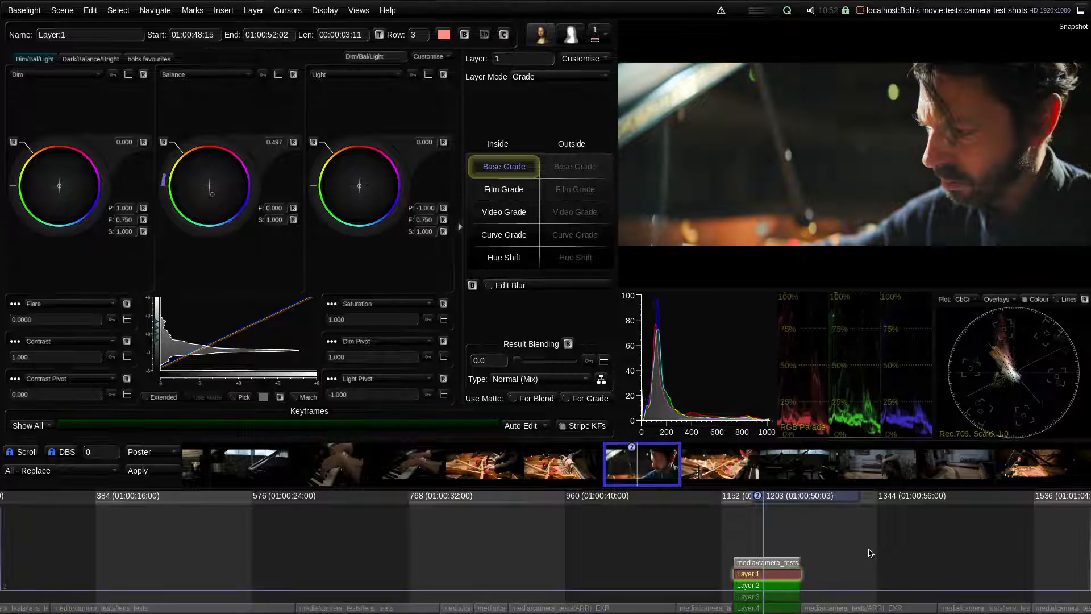
{"action": "key", "text": "Down"}
{"action": "key", "text": "Down"}
{"action": "key", "text": "Down"}
{"action": "key", "text": "Down"}
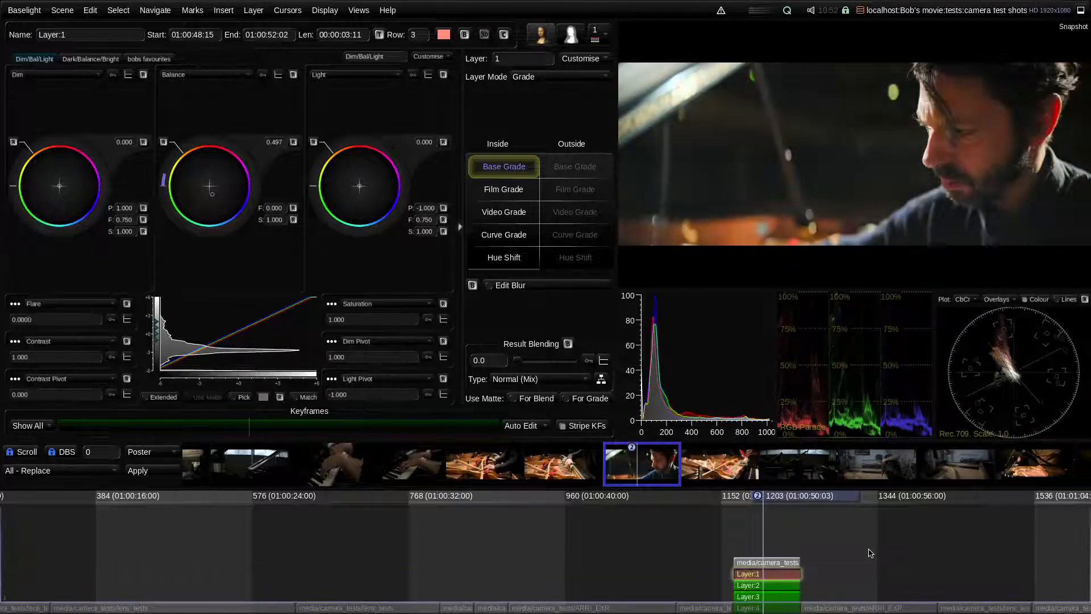
{"action": "key", "text": "Up"}
{"action": "key", "text": "Up"}
{"action": "key", "text": "Down"}
{"action": "key", "text": "Down"}
{"action": "key", "text": "Down"}
{"action": "key", "text": "Up"}
{"action": "key", "text": "Up"}
{"action": "key", "text": "Down"}
{"action": "key", "text": "Down"}
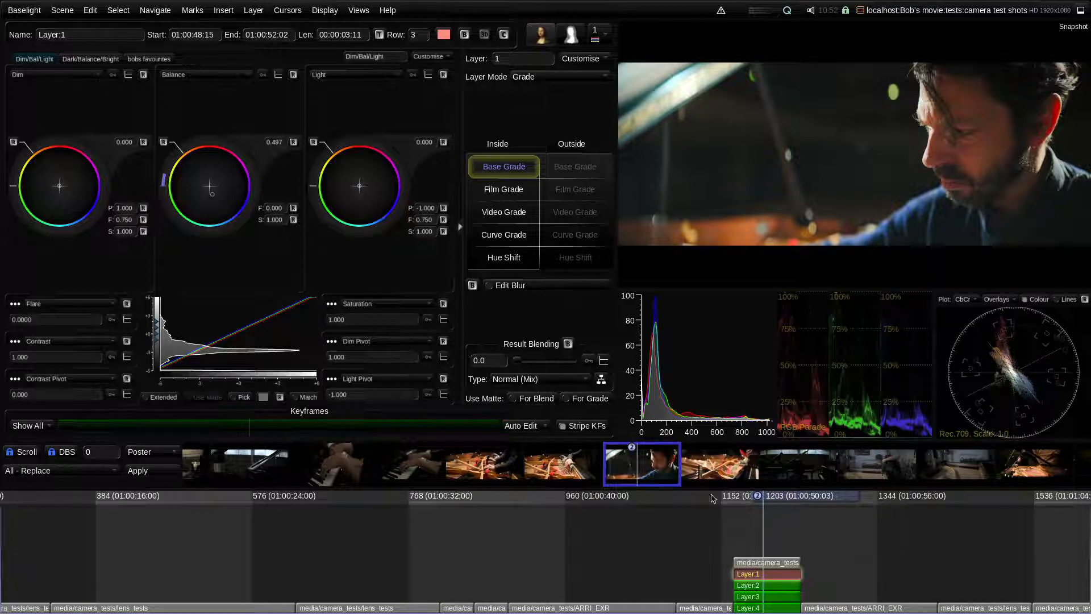
Compare the image with Layer 1's Base Grade temporarily bypassed, and again with the whole layer temporarily bypassed.
{"action": "left_click", "coordinate": [472, 285]}
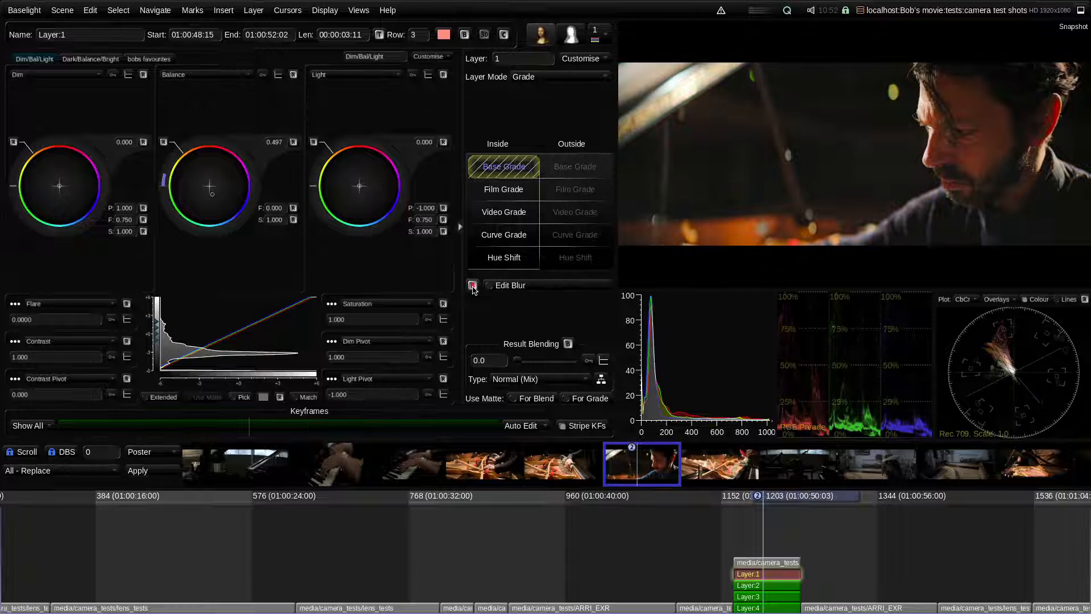
{"action": "left_click", "coordinate": [473, 286]}
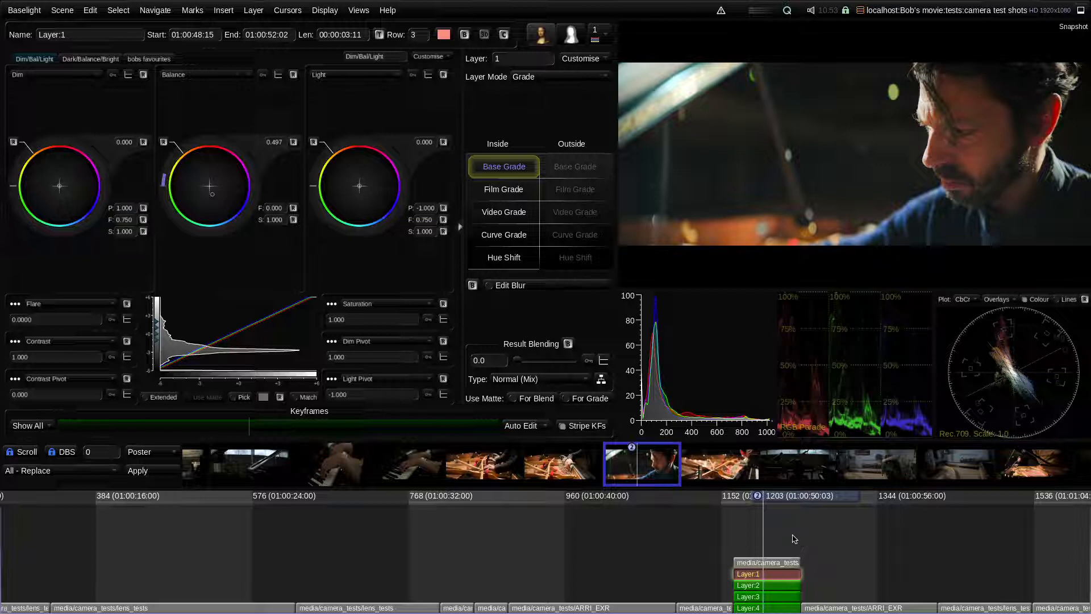
{"action": "left_click", "coordinate": [465, 35]}
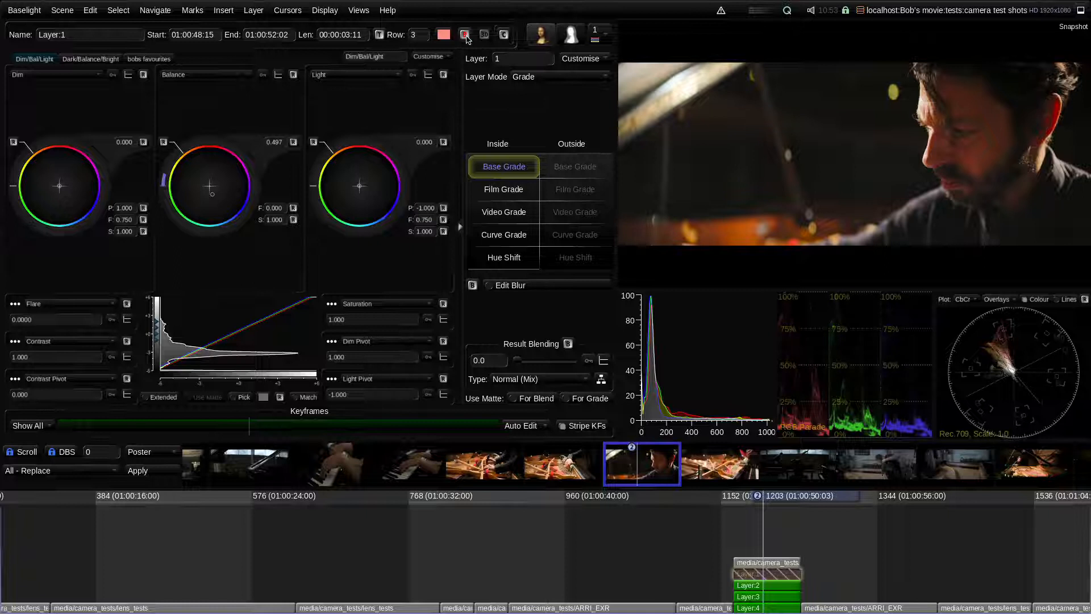
{"action": "left_click", "coordinate": [465, 35]}
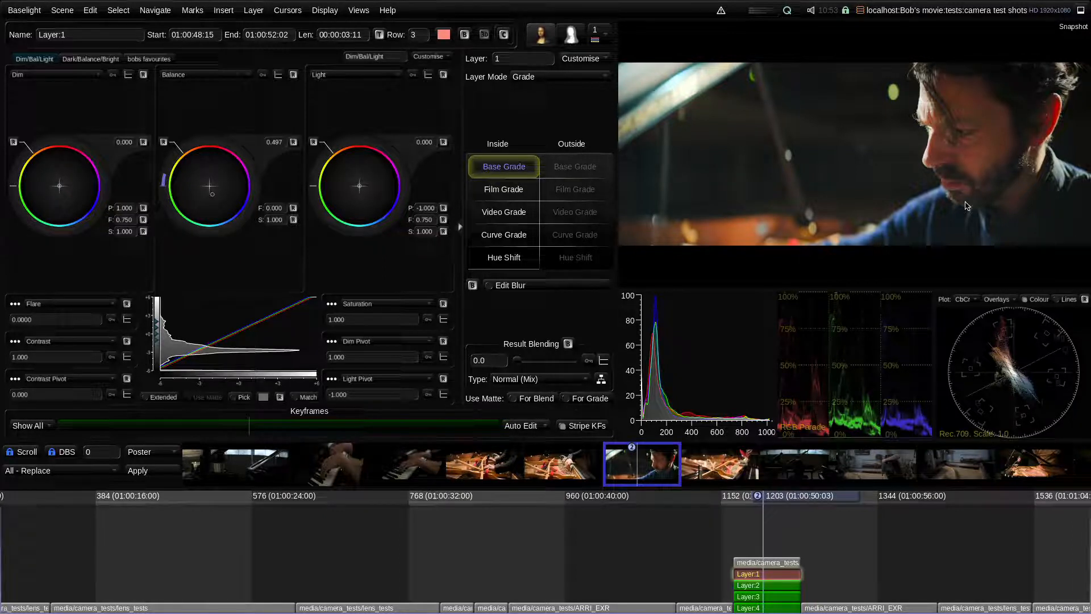
Add an elliptical shape matte to Layer 2 around the pianist's face and set its feather radius to 50.64.
{"action": "left_click", "coordinate": [790, 585]}
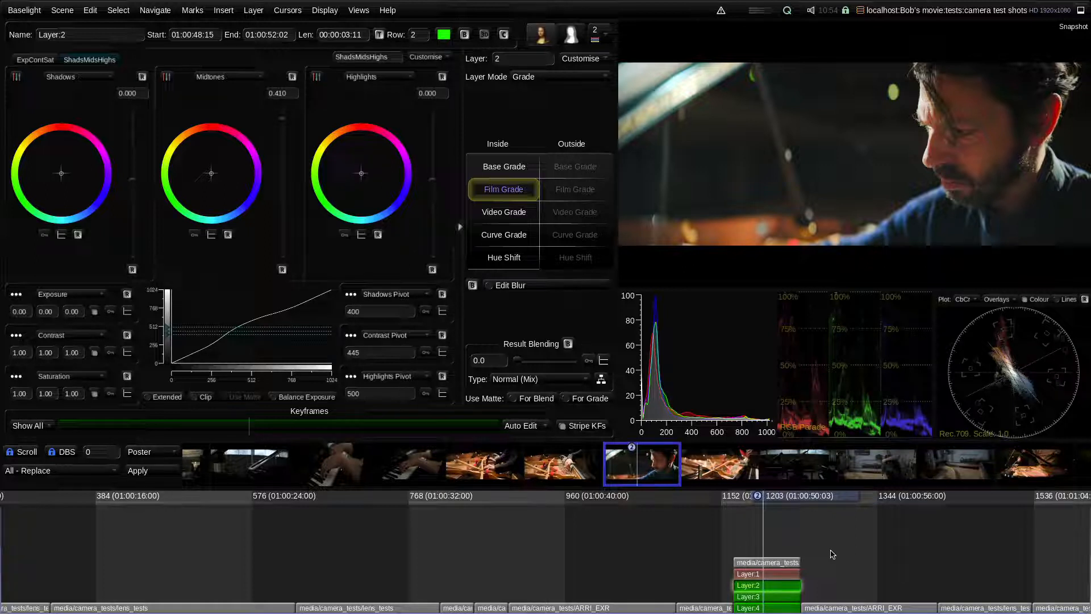
{"action": "key", "text": "s"}
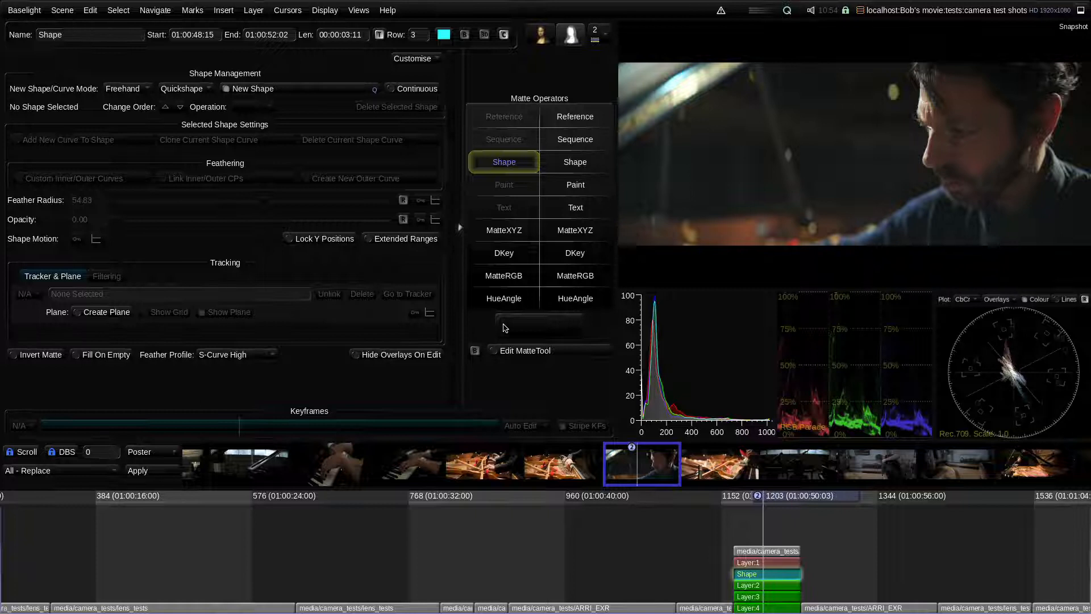
{"action": "left_click", "coordinate": [129, 89]}
{"action": "left_click", "coordinate": [139, 136]}
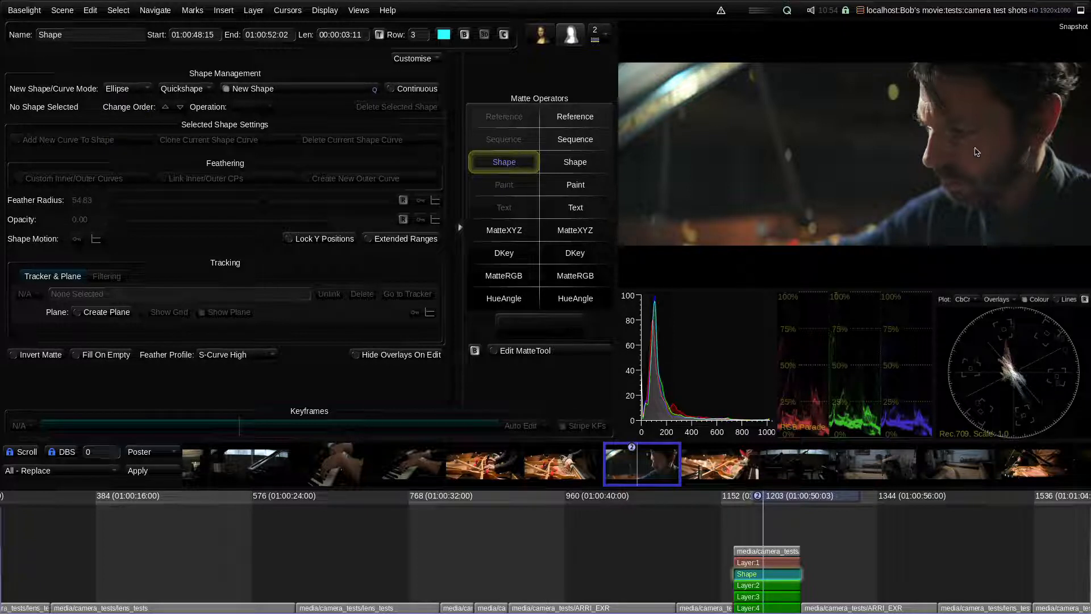
{"action": "left_click_drag", "start_coordinate": [973, 147], "coordinate": [1031, 240]}
{"action": "left_click_drag", "start_coordinate": [973, 149], "coordinate": [960, 150]}
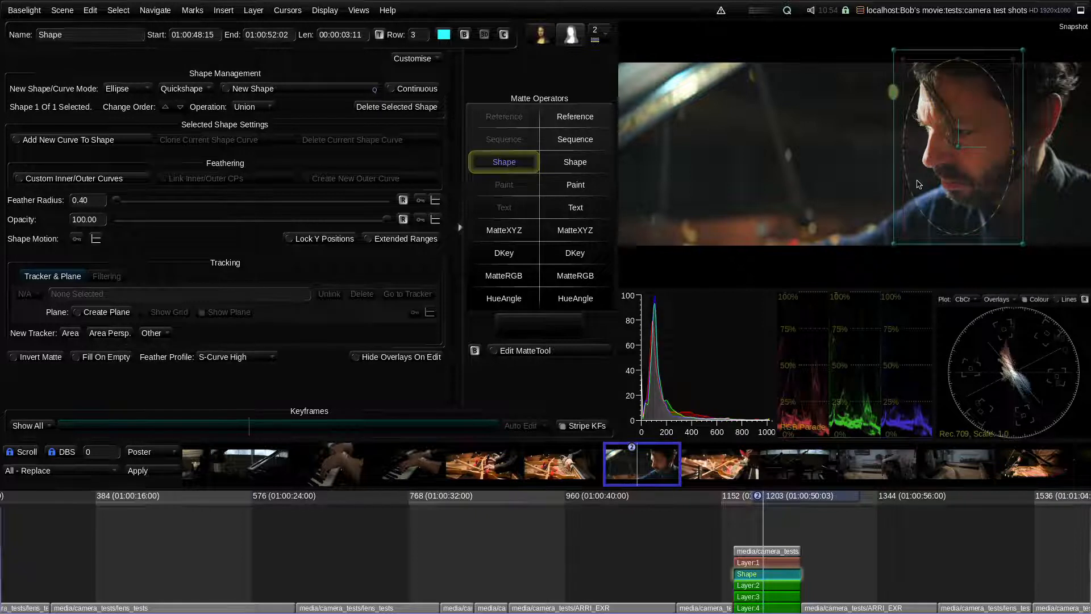
{"action": "left_click_drag", "start_coordinate": [116, 201], "coordinate": [254, 202]}
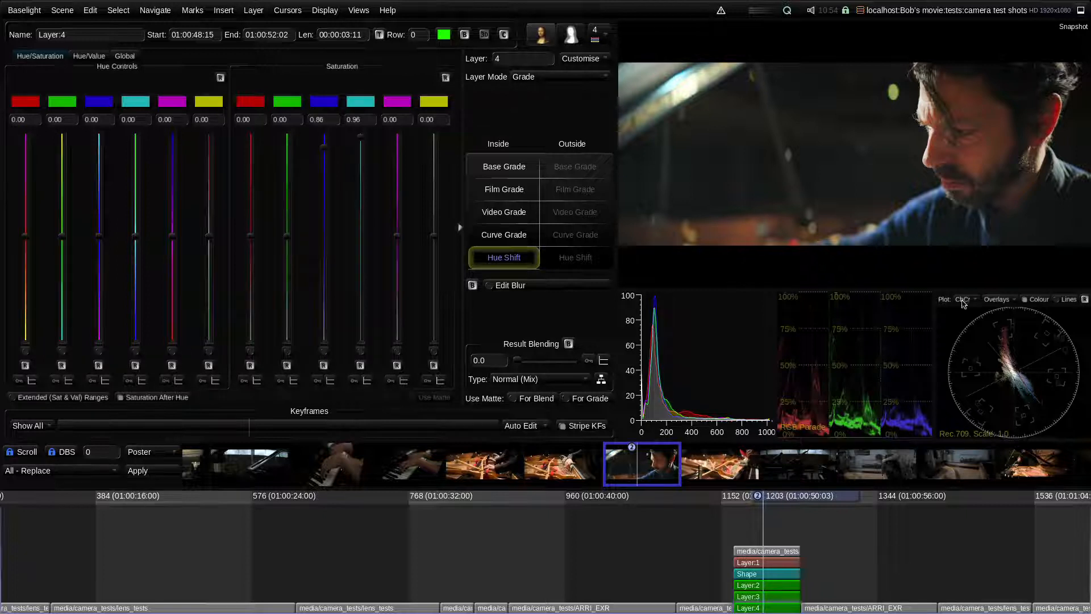
Examine Layer 2 and its shape, viewing the stack at the matte itself and back at Layer 2's graded result.
{"action": "left_click", "coordinate": [783, 586]}
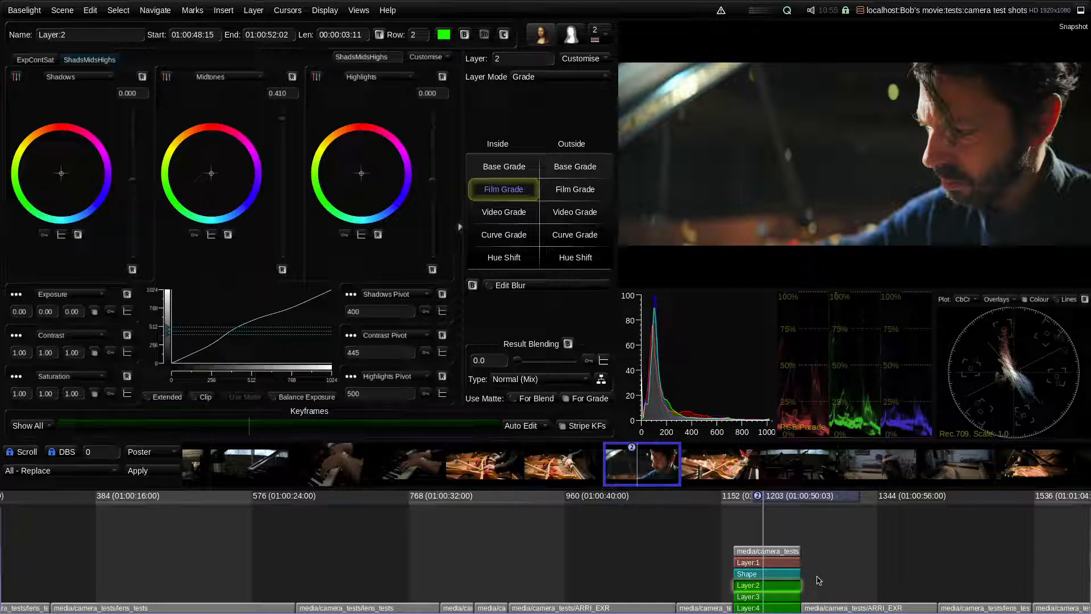
{"action": "left_click", "coordinate": [794, 575]}
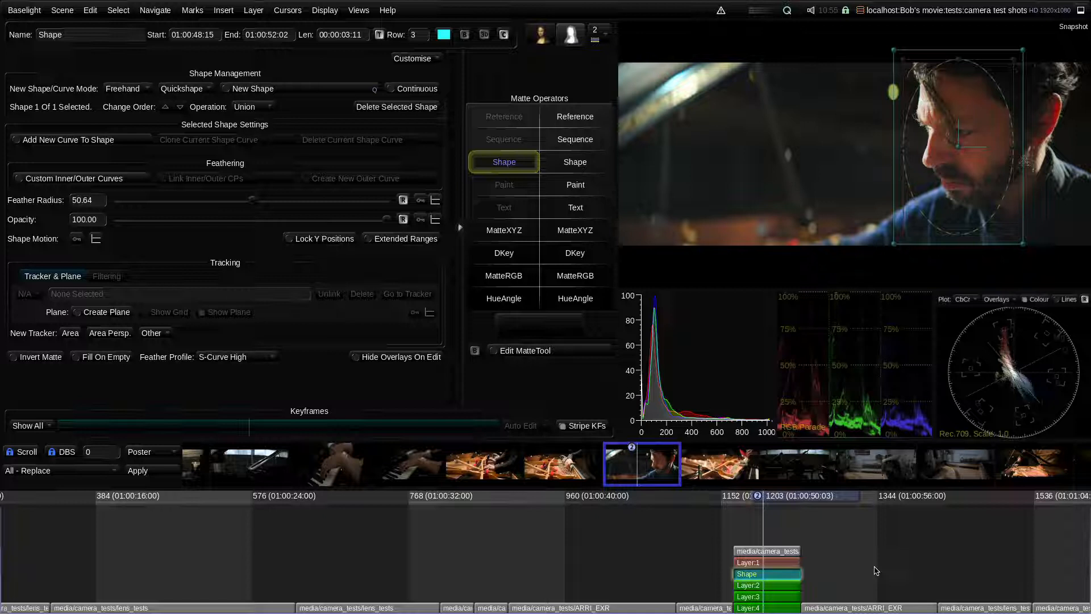
{"action": "key", "text": "Page_Up"}
{"action": "key", "text": "Page_Up"}
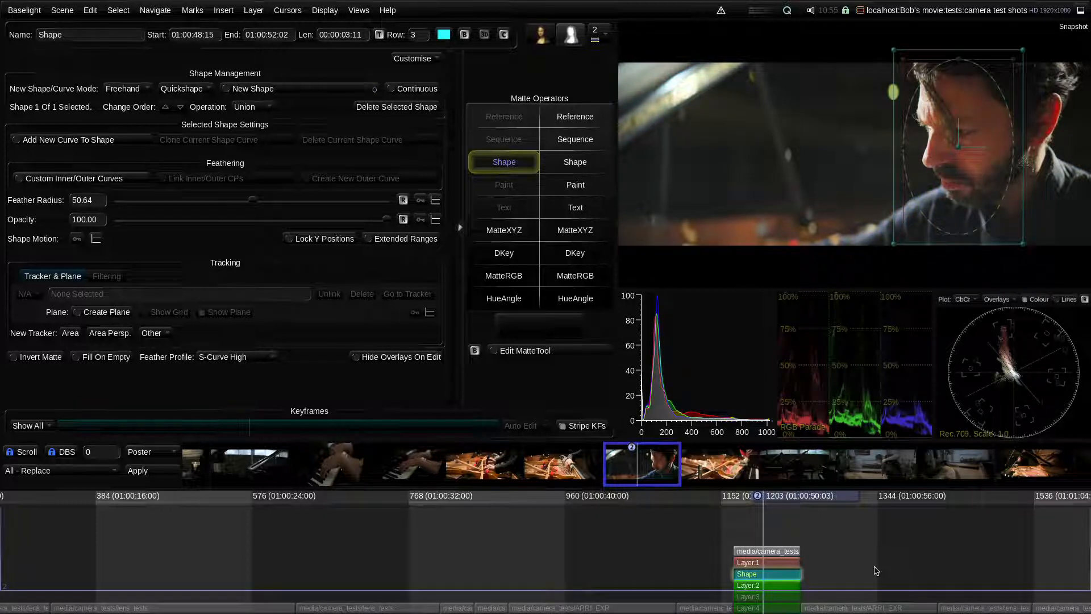
{"action": "key", "text": "Page_Up"}
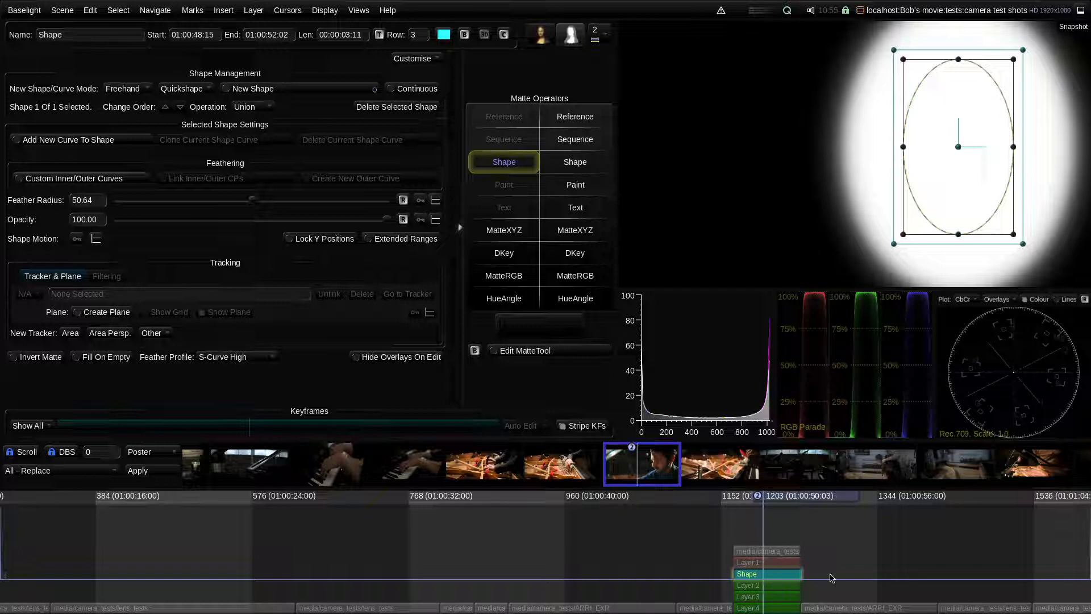
{"action": "key", "text": "Down"}
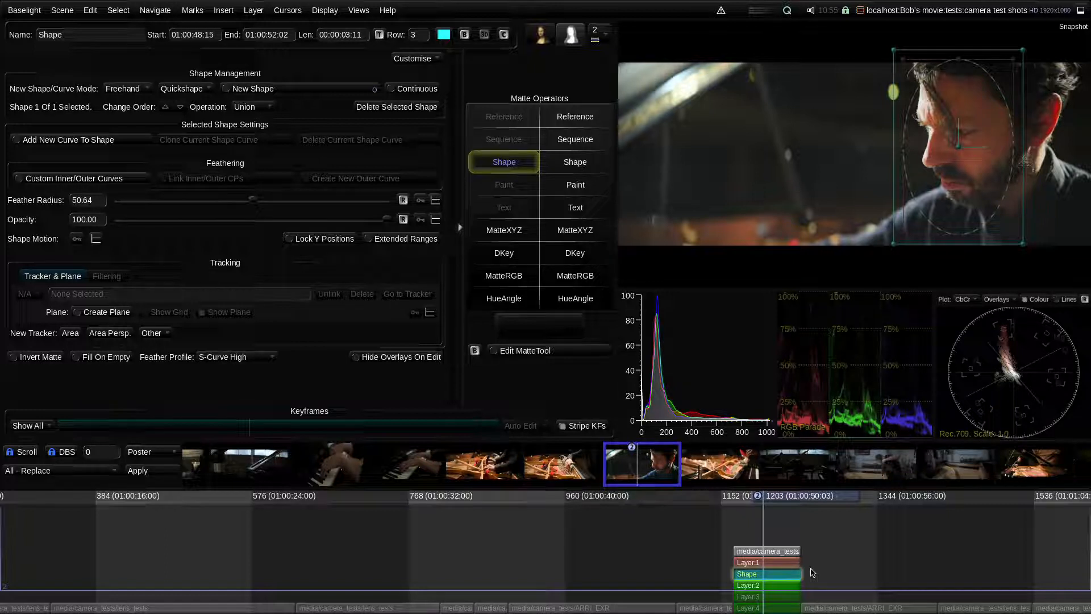
{"action": "left_click", "coordinate": [793, 586]}
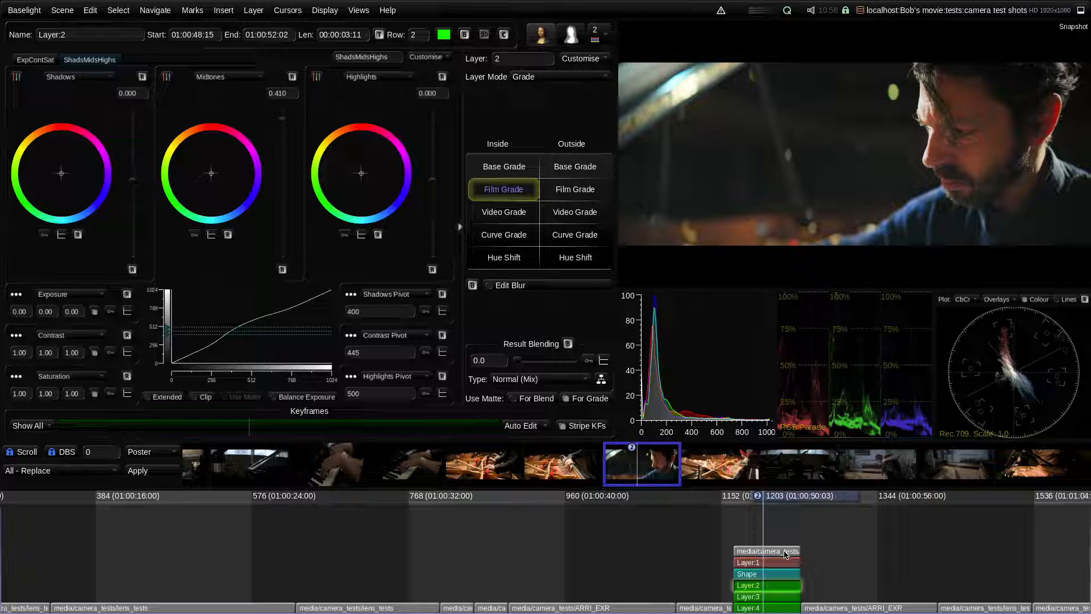
Review the source clip's file name, the available input colour spaces and the audio settings without changing them.
{"action": "left_click", "coordinate": [786, 552]}
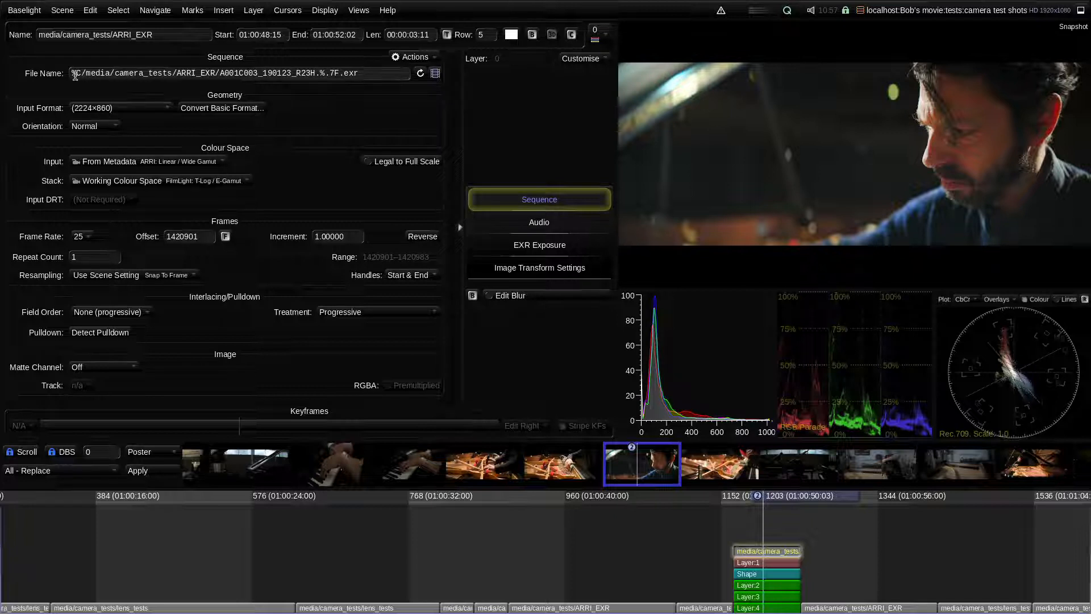
{"action": "left_click_drag", "start_coordinate": [393, 74], "coordinate": [64, 72]}
{"action": "left_click", "coordinate": [387, 75]}
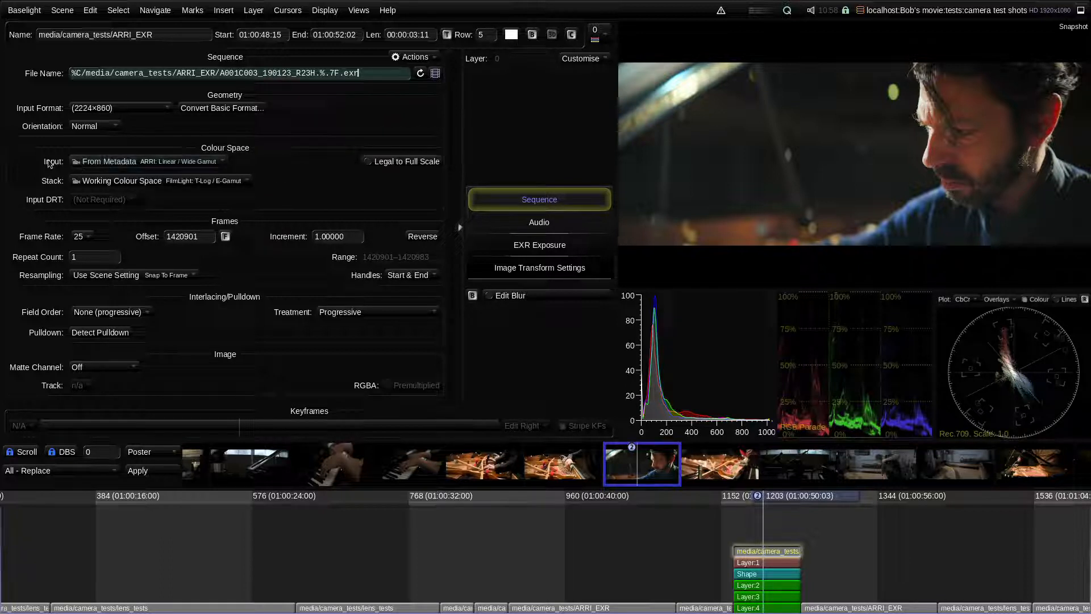
{"action": "left_click", "coordinate": [208, 163]}
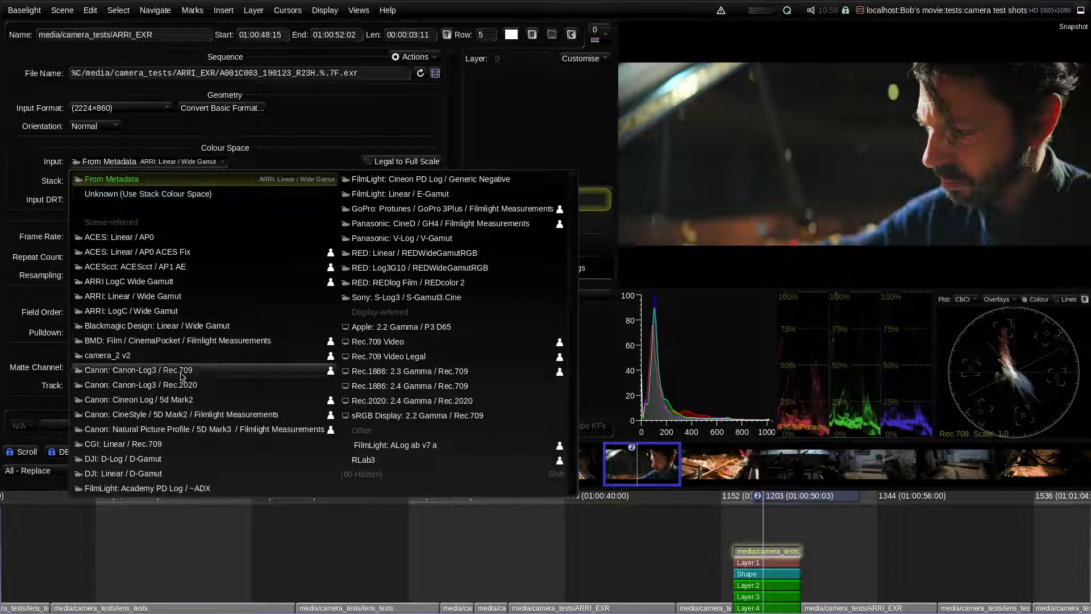
{"action": "left_click", "coordinate": [252, 157]}
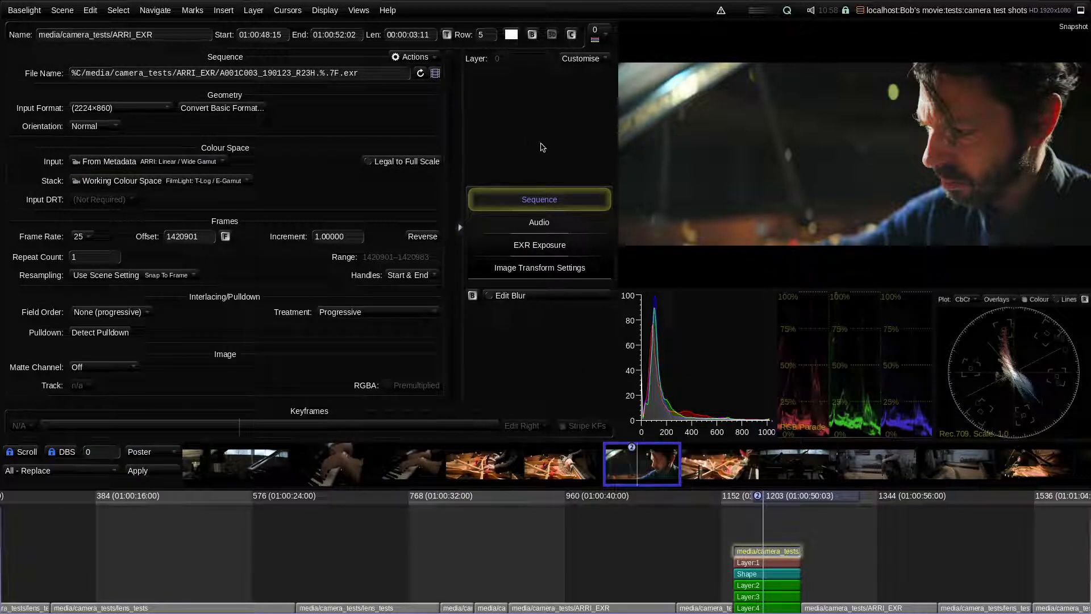
{"action": "left_click", "coordinate": [551, 223]}
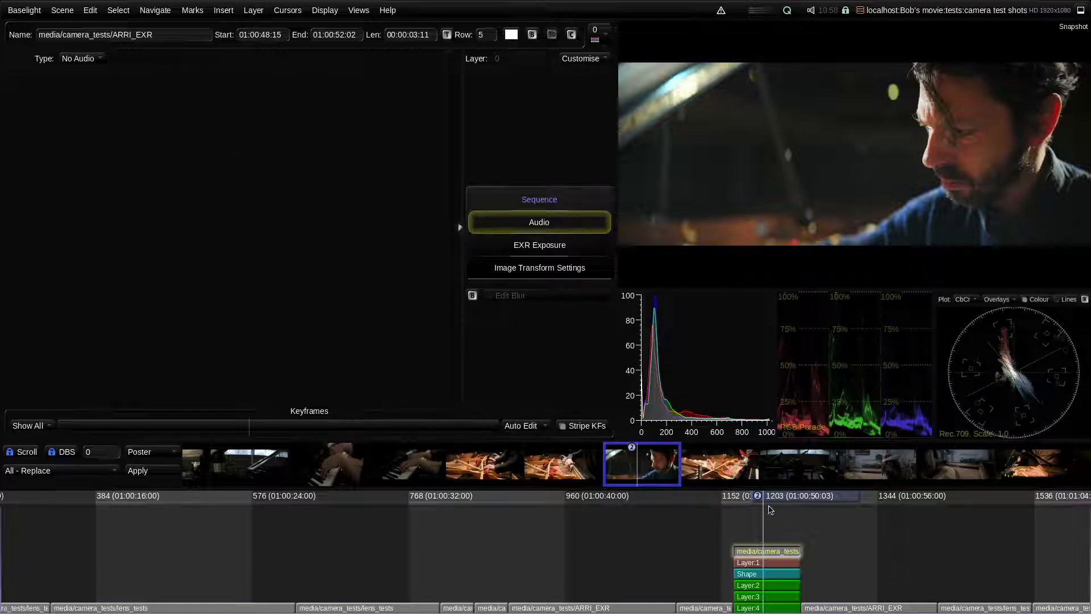
In the palace_cars scene, set the prev_1_0589.mov clip's audio type to File, and return to the camera test shots scene.
{"action": "left_click", "coordinate": [967, 12]}
{"action": "left_click", "coordinate": [965, 44]}
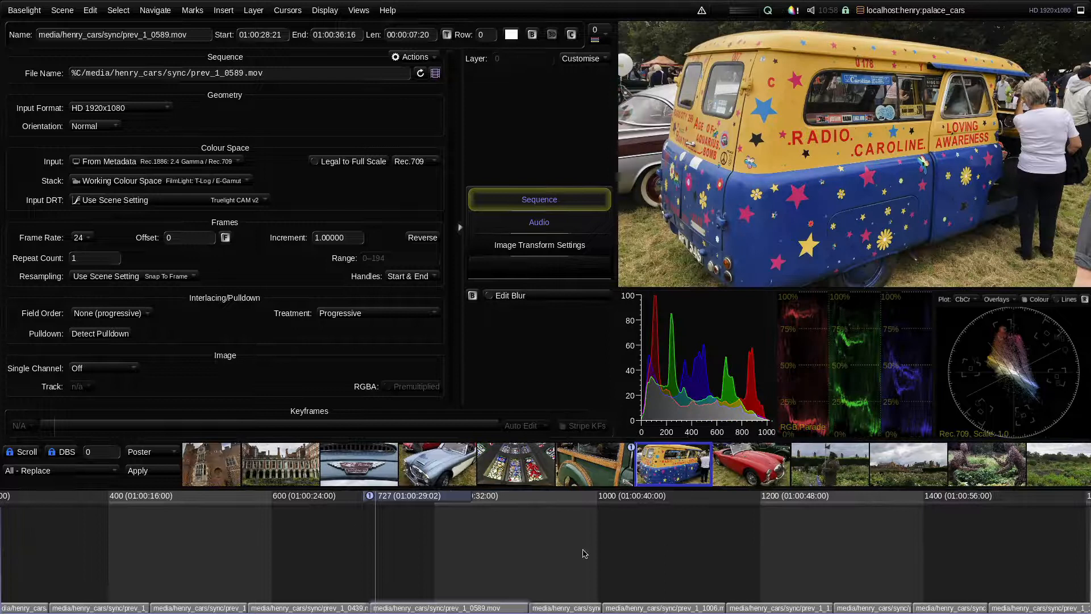
{"action": "left_click", "coordinate": [563, 234]}
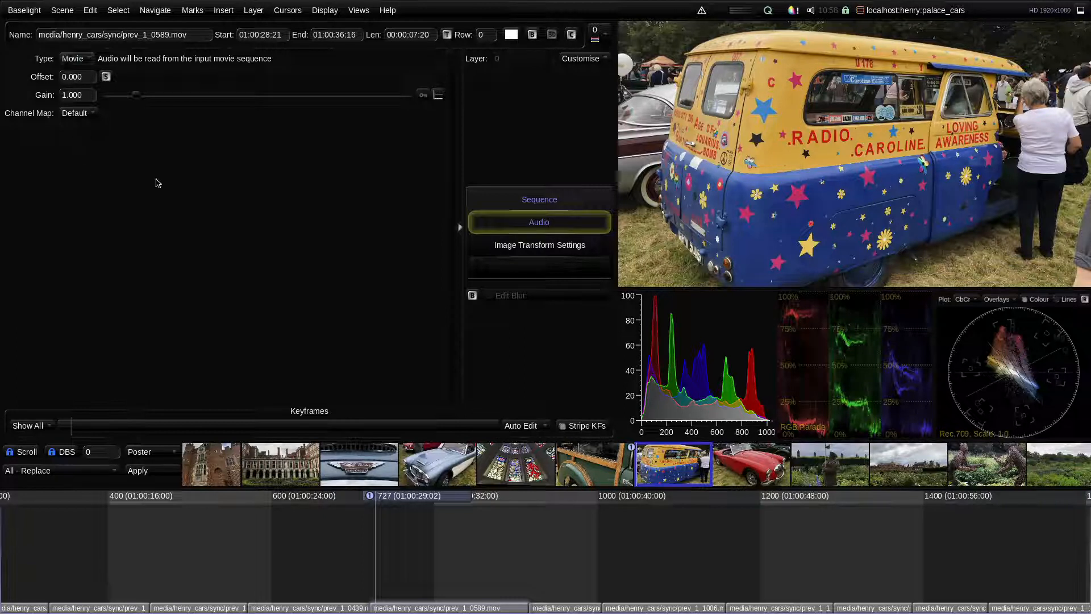
{"action": "left_click", "coordinate": [82, 61]}
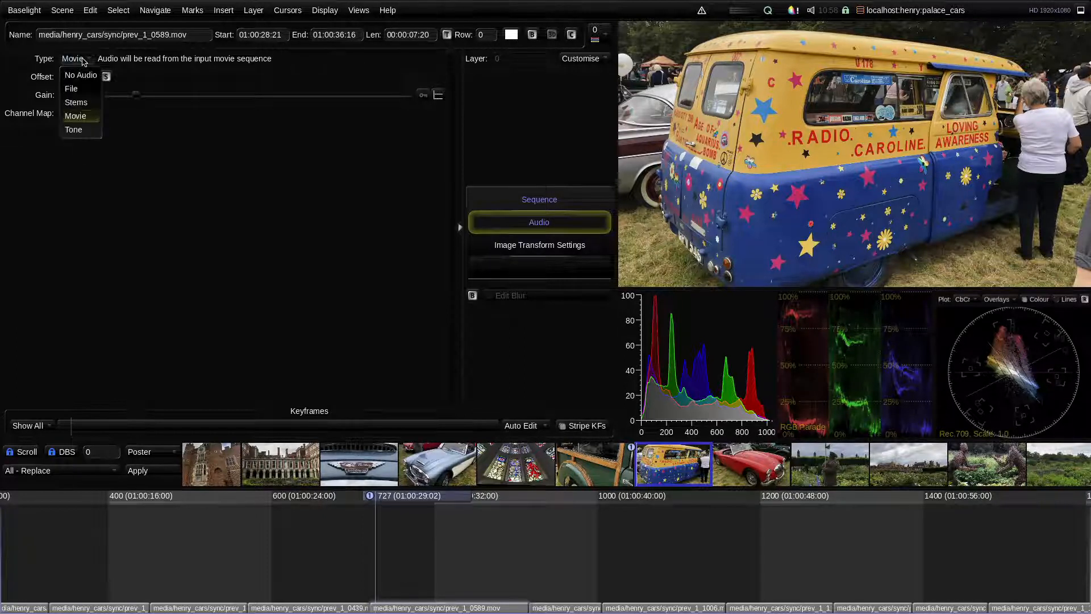
{"action": "left_click", "coordinate": [84, 90]}
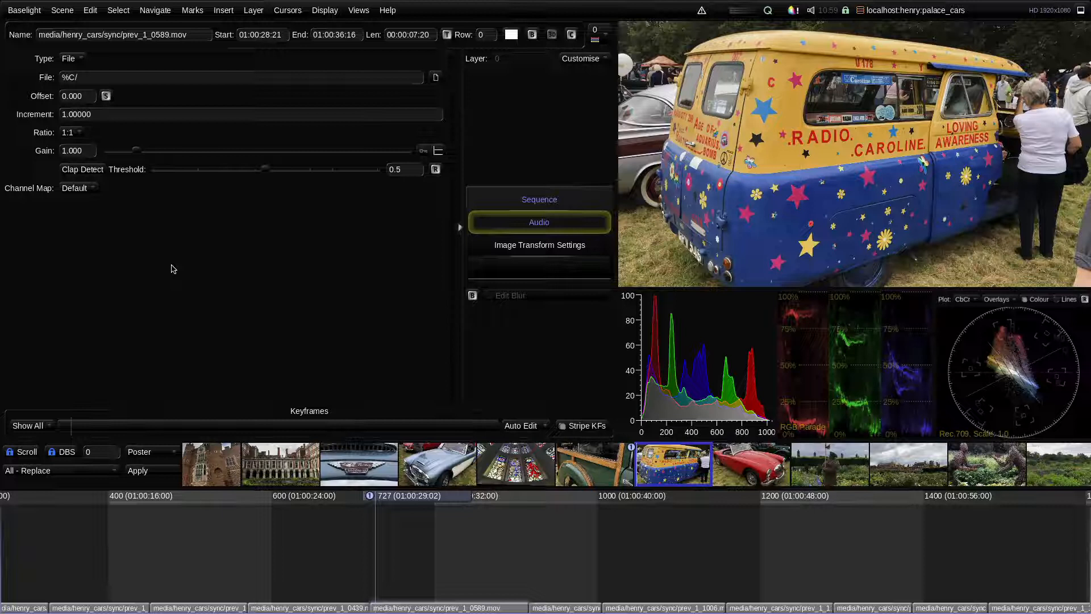
{"action": "left_click", "coordinate": [969, 11]}
{"action": "left_click", "coordinate": [961, 28]}
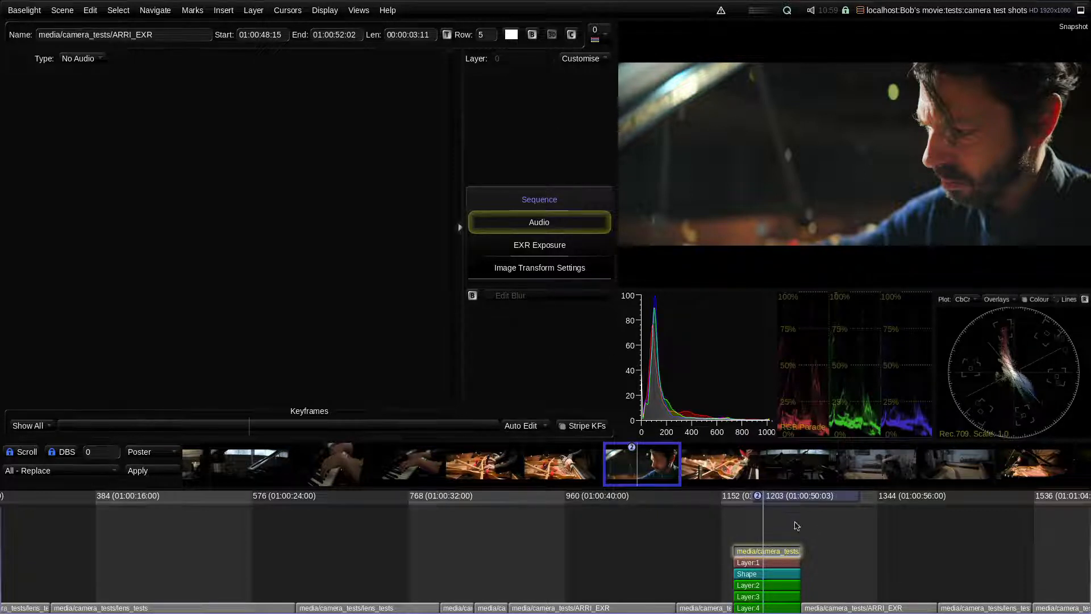
Try adjusting the pianist source clip's EXR exposure and gamma, and reset both to their defaults.
{"action": "left_click", "coordinate": [573, 245]}
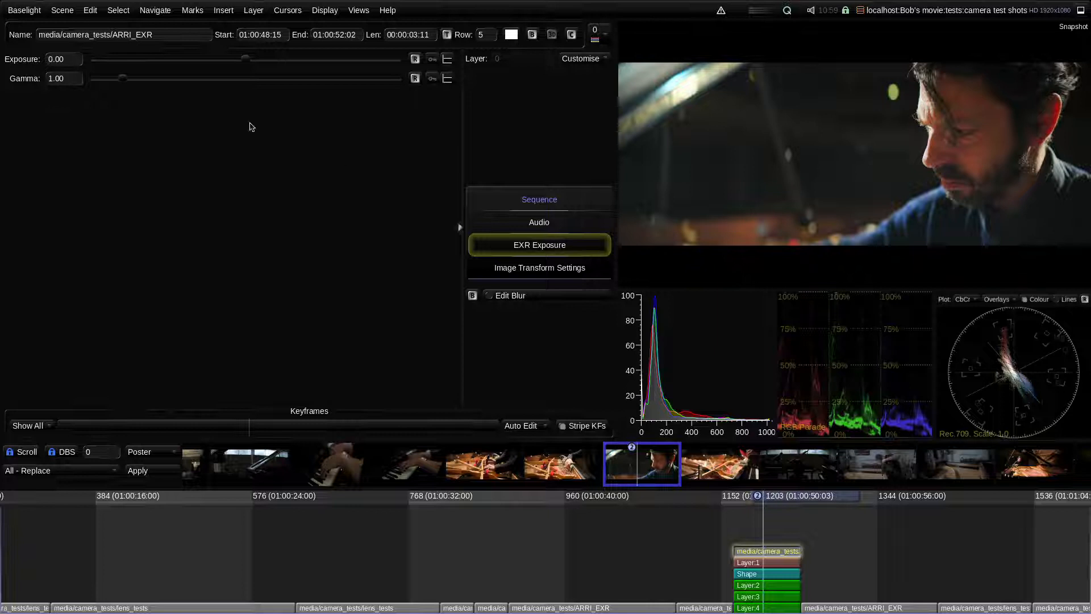
{"action": "left_click_drag", "start_coordinate": [248, 62], "coordinate": [250, 61]}
{"action": "left_click_drag", "start_coordinate": [120, 83], "coordinate": [125, 82]}
{"action": "left_click", "coordinate": [416, 79]}
{"action": "left_click", "coordinate": [416, 60]}
Examine the ARRIRAW parameters of the lens_tests piano-hands clip, and return to the pianist shot.
{"action": "left_click_drag", "start_coordinate": [759, 506], "coordinate": [458, 512]}
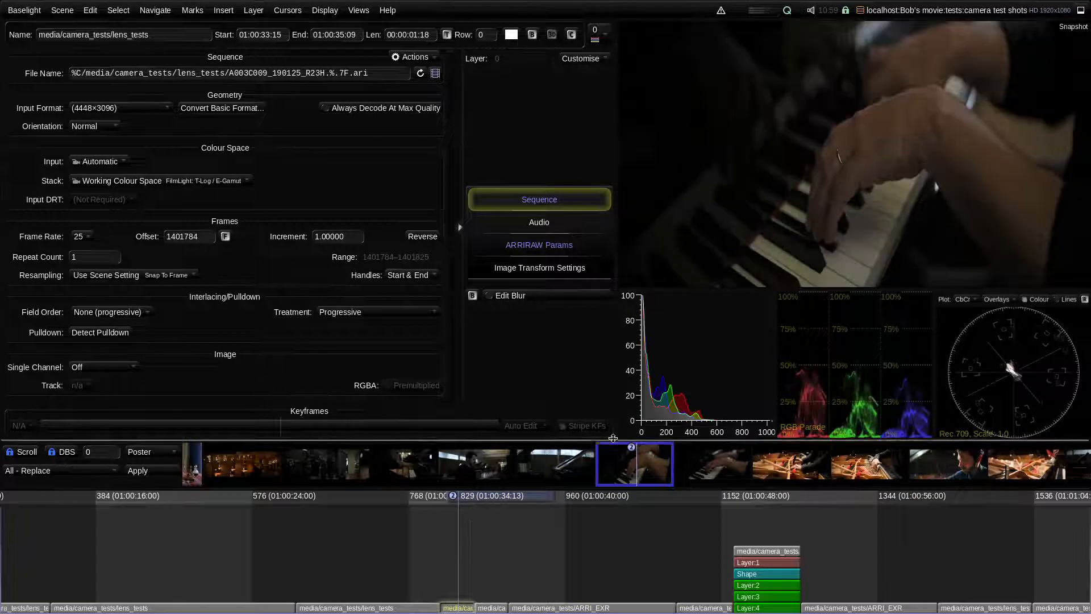
{"action": "left_click", "coordinate": [555, 249]}
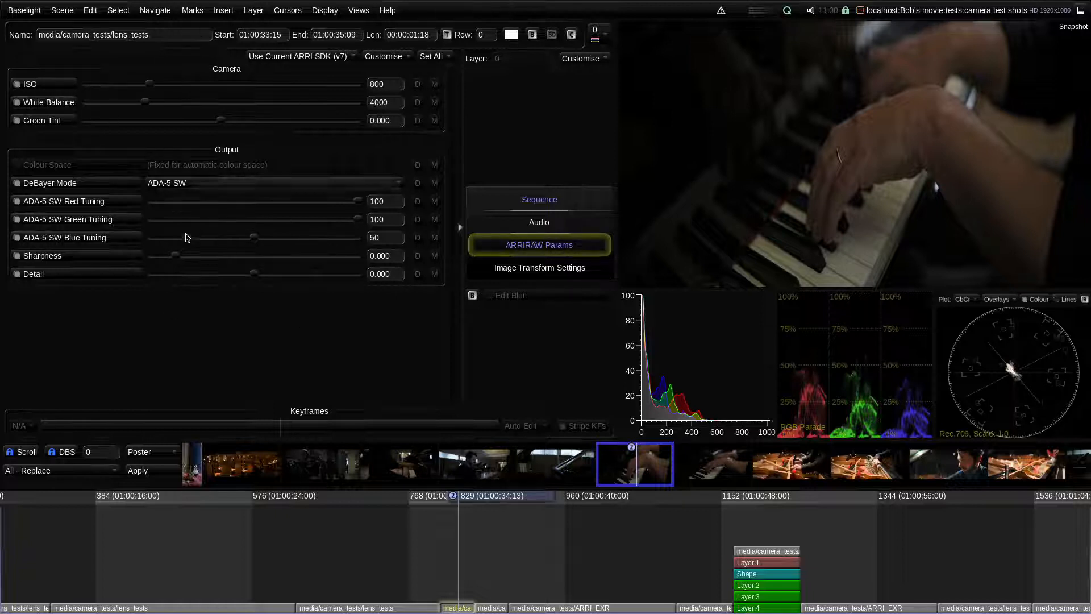
{"action": "left_click_drag", "start_coordinate": [488, 496], "coordinate": [794, 511]}
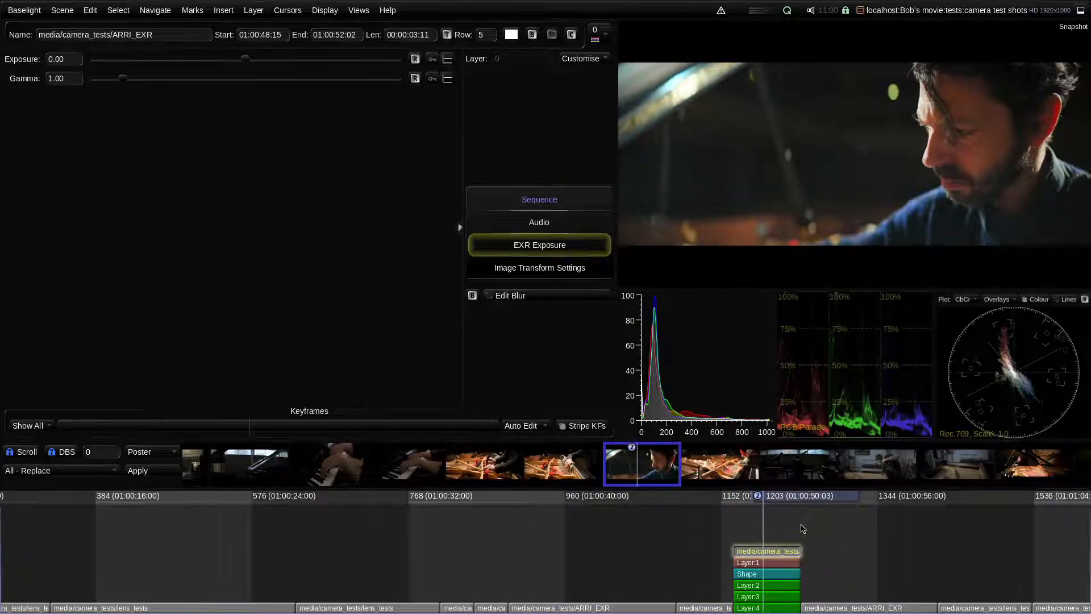
Try a standalone Boost Contrast strip with a gain of 0.42 beneath Layer 4, and delete it.
{"action": "key", "text": "End"}
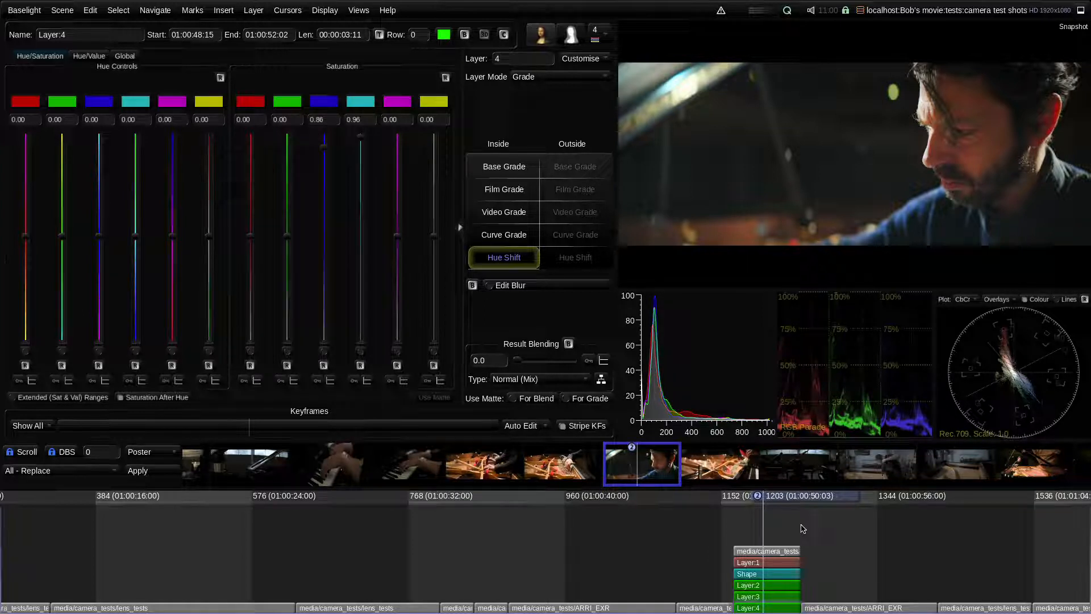
{"action": "left_click", "coordinate": [227, 12]}
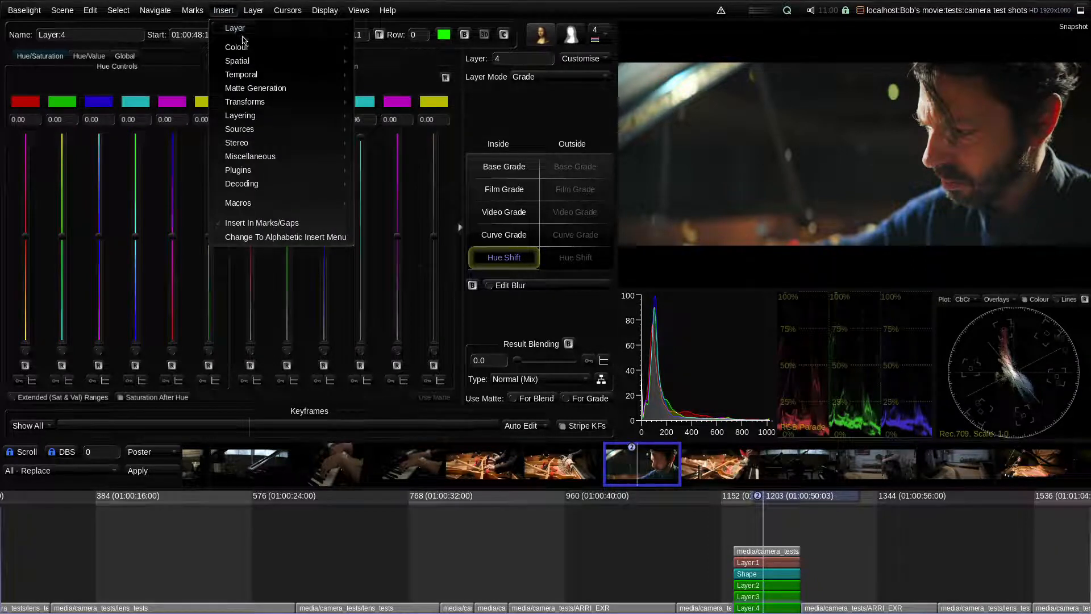
{"action": "mouse_move", "coordinate": [257, 86]}
{"action": "mouse_move", "coordinate": [265, 55]}
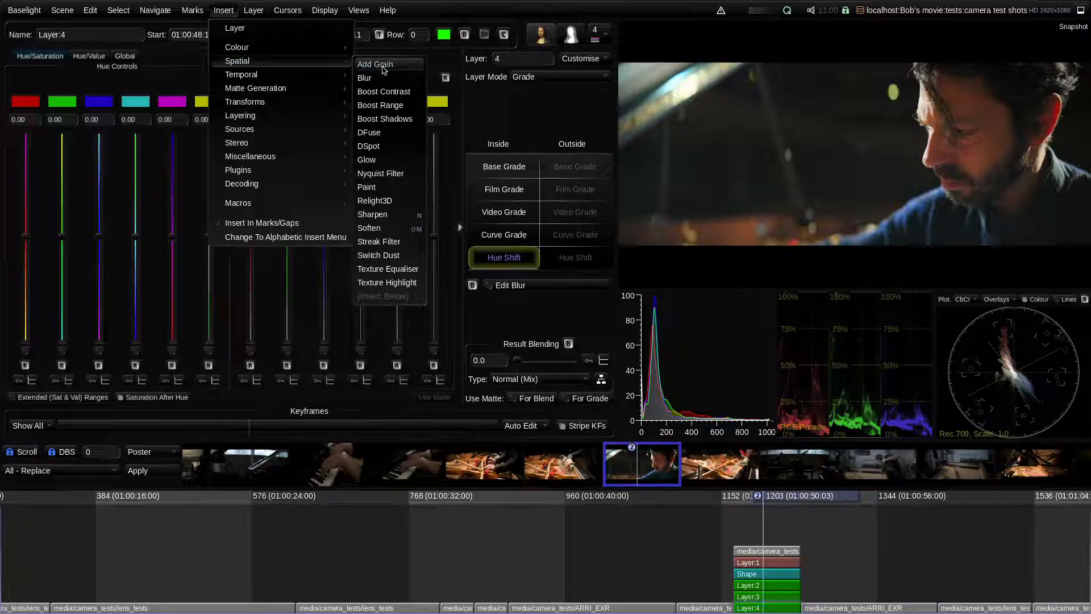
{"action": "left_click", "coordinate": [401, 94]}
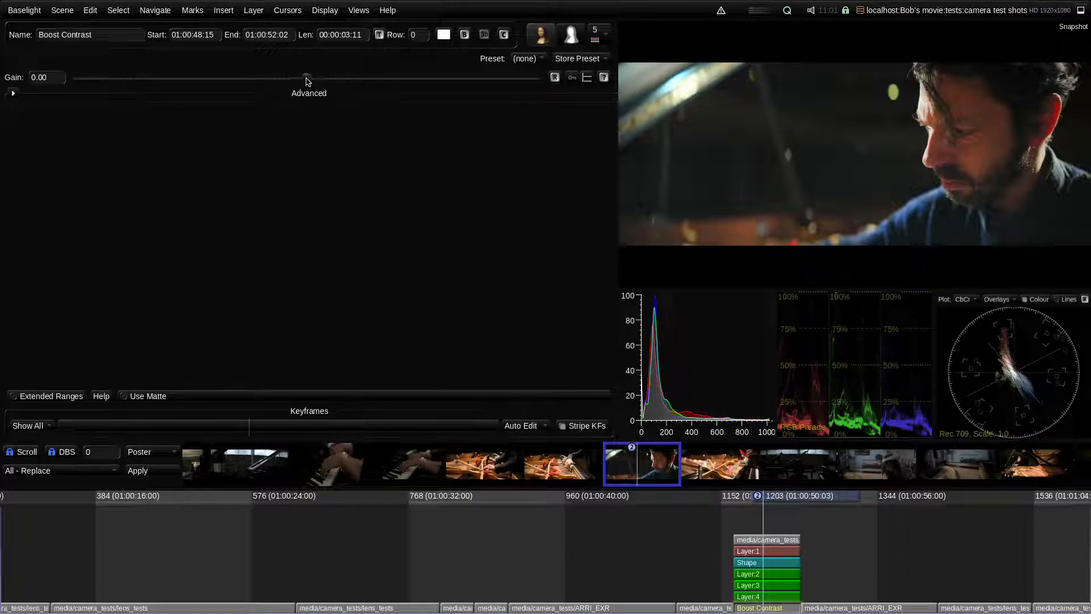
{"action": "left_click_drag", "start_coordinate": [316, 83], "coordinate": [501, 82]}
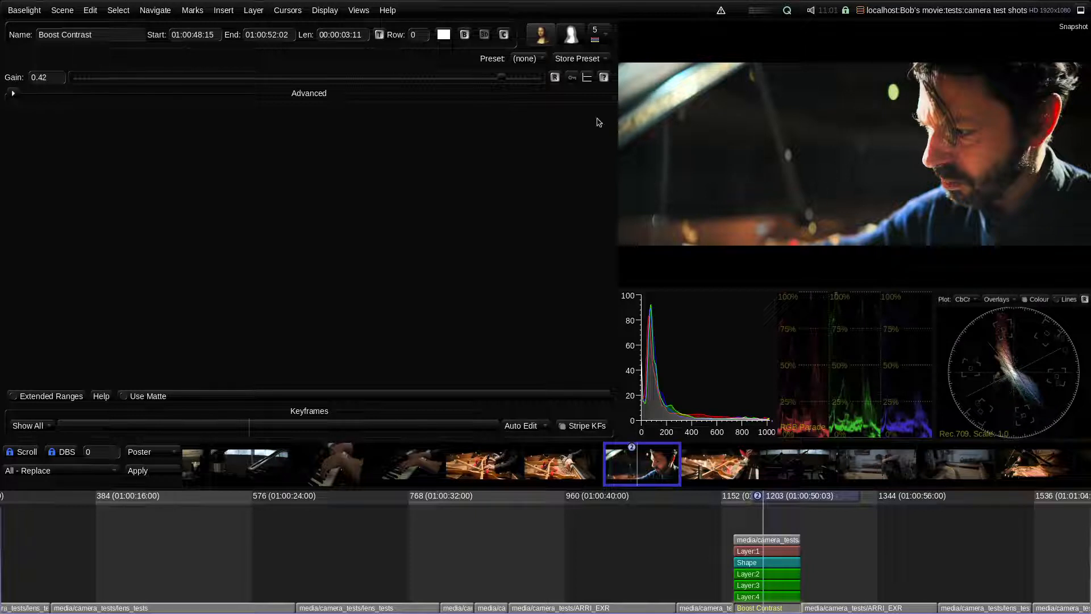
{"action": "mouse_move", "coordinate": [505, 79]}
{"action": "left_mouse_down"}
{"action": "mouse_move", "coordinate": [457, 76]}
{"action": "mouse_move", "coordinate": [501, 84]}
{"action": "left_mouse_up"}
{"action": "key", "text": "Delete"}
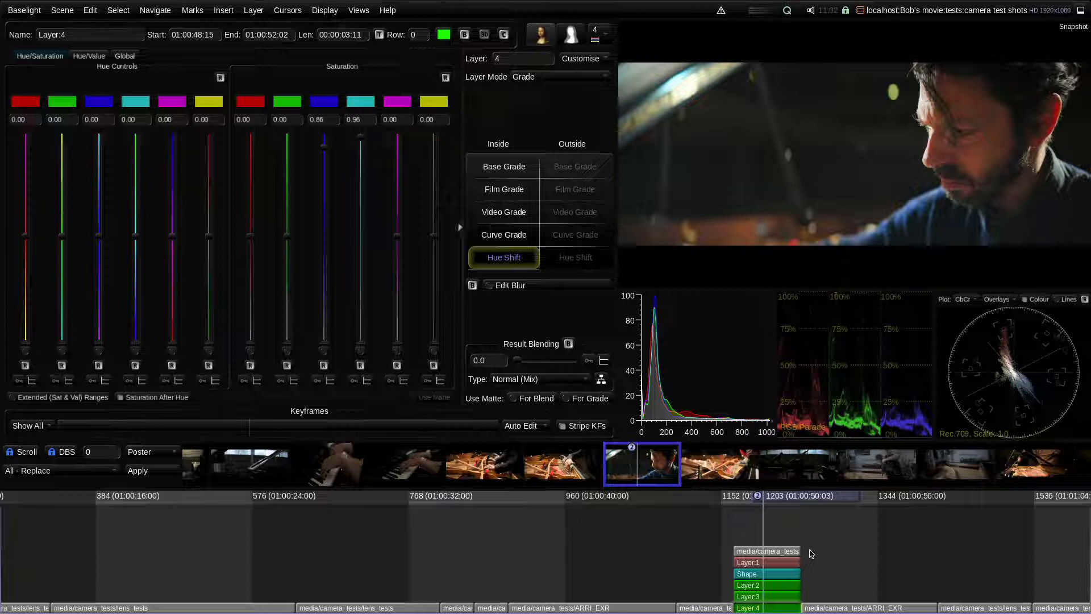
Add Layer 5 with Boost Contrast at gain 0.42 replacing its Base Grade, and a Curve Grade master point at 0.91.
{"action": "key", "text": "p"}
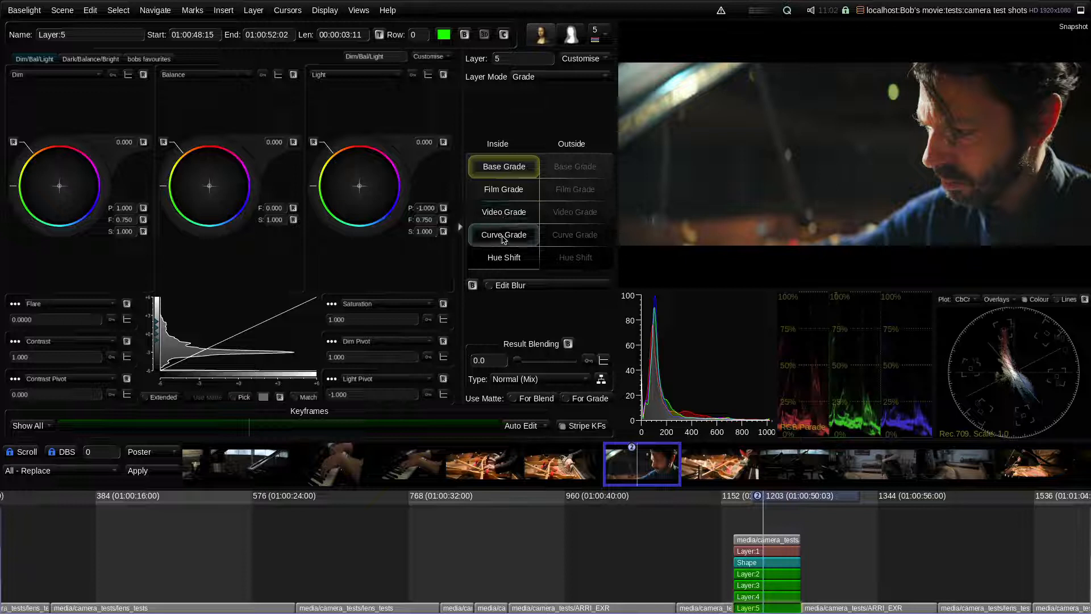
{"action": "right_click", "coordinate": [503, 171]}
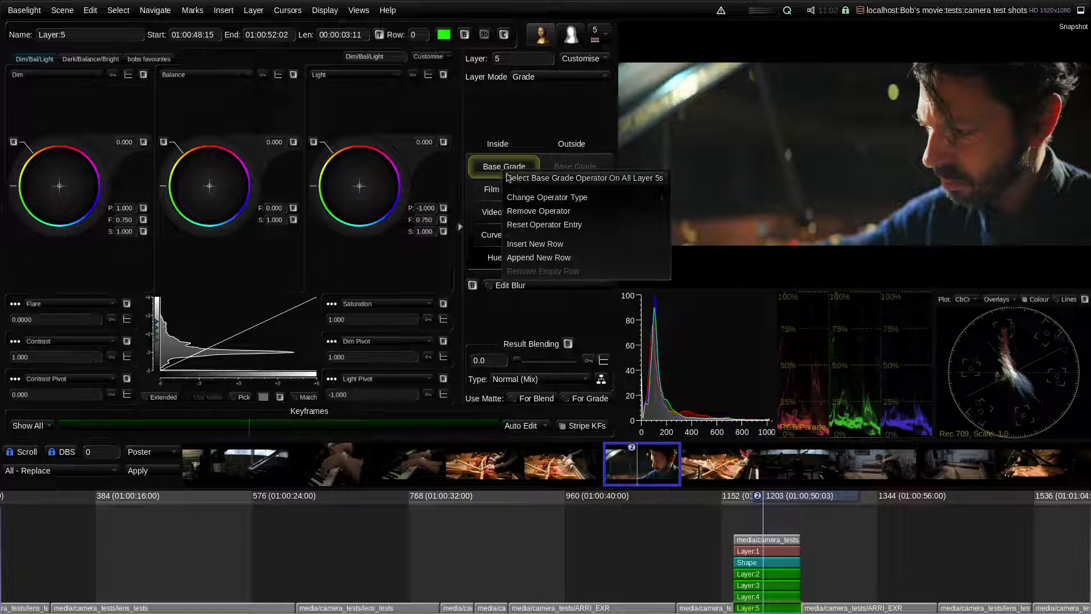
{"action": "mouse_move", "coordinate": [519, 195]}
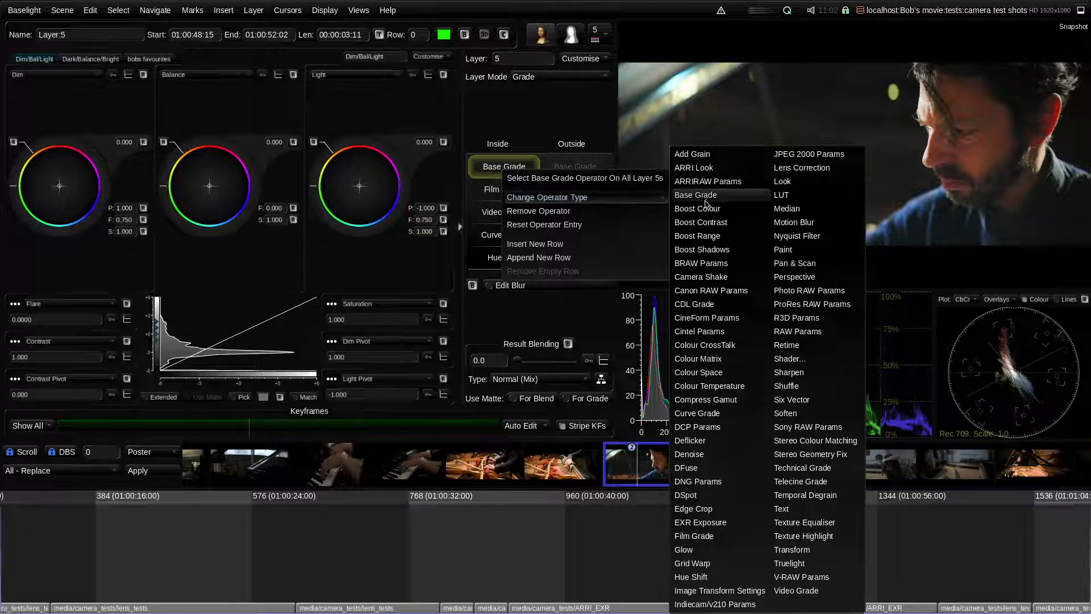
{"action": "left_click", "coordinate": [730, 228]}
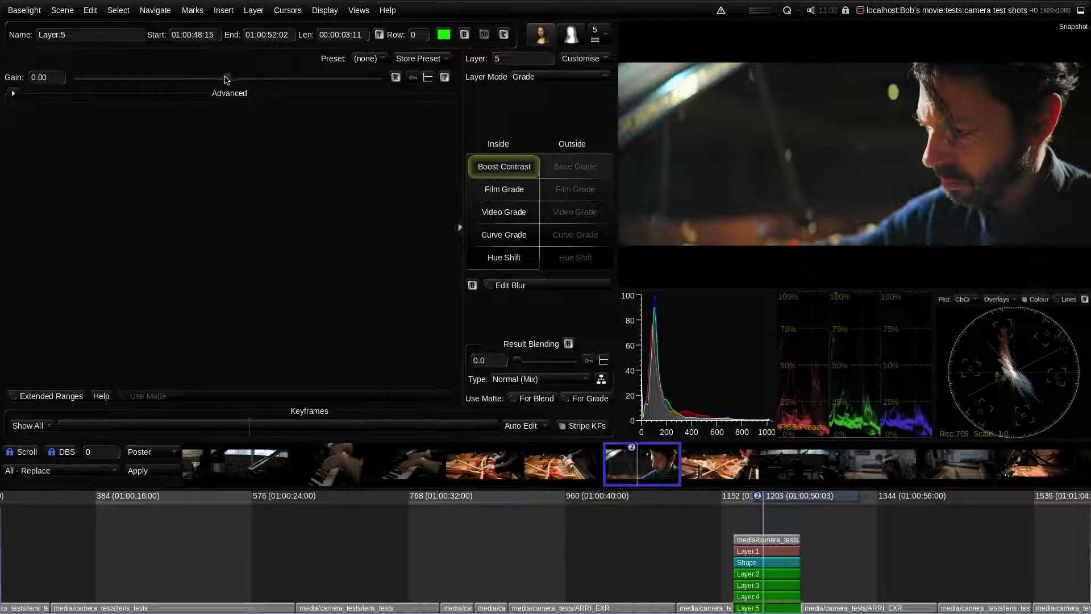
{"action": "left_click_drag", "start_coordinate": [228, 80], "coordinate": [355, 84]}
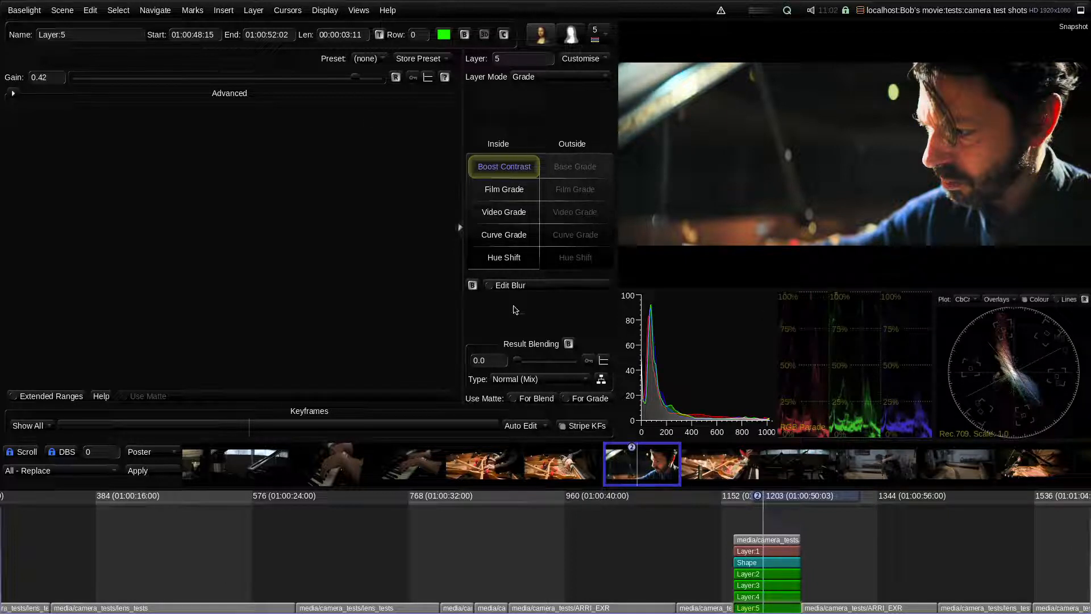
{"action": "left_click", "coordinate": [522, 240]}
{"action": "left_click", "coordinate": [421, 115]}
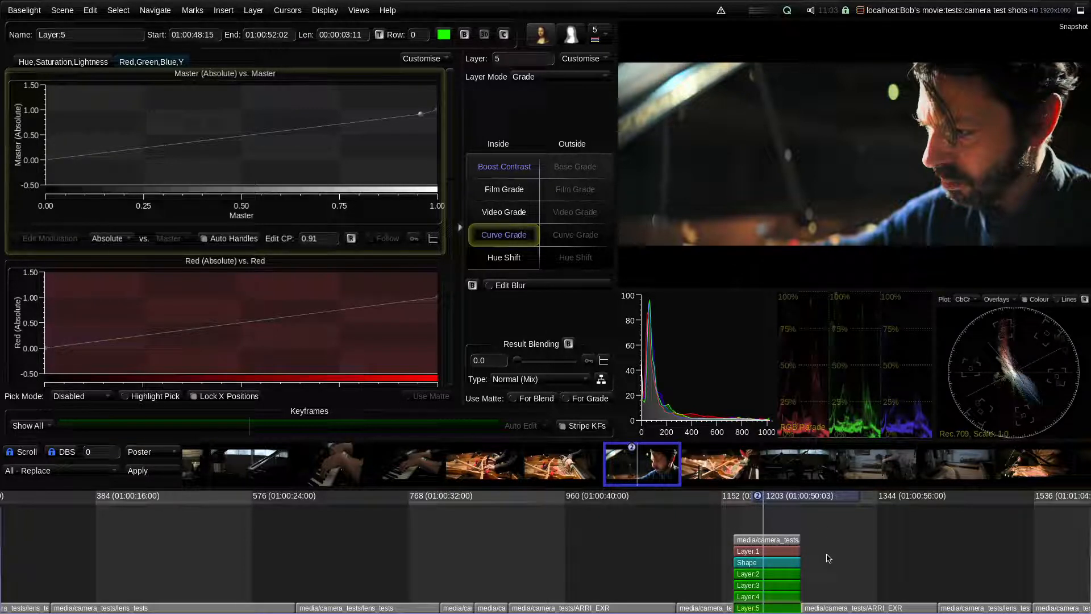
Add a wide elliptical shape matte to Layer 5 over the piano beside the pianist, with a feather radius of 56.72.
{"action": "key", "text": "s"}
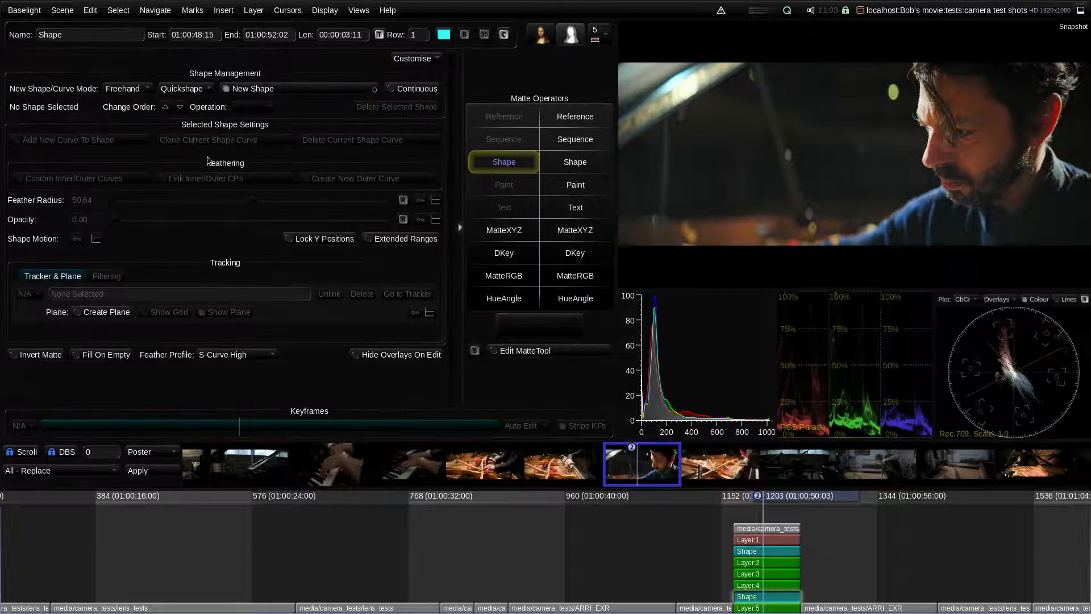
{"action": "left_click", "coordinate": [136, 87]}
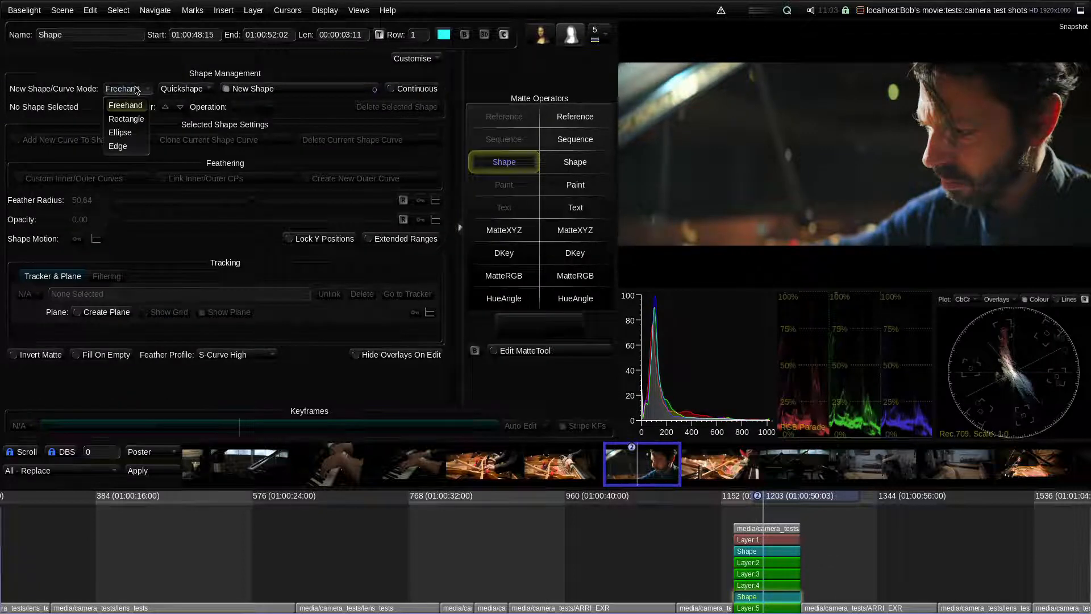
{"action": "left_click", "coordinate": [134, 137]}
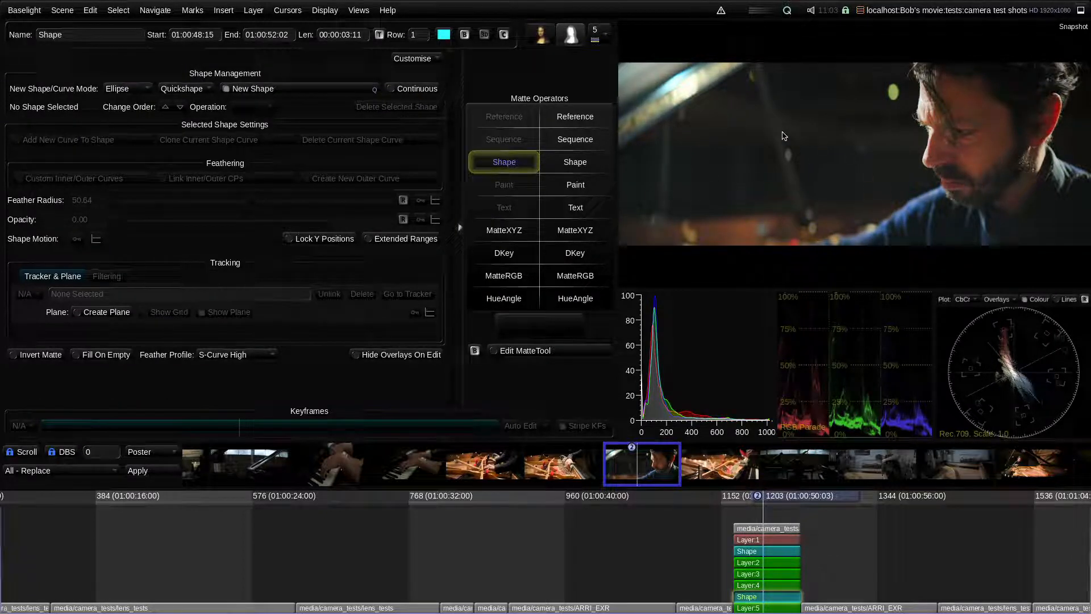
{"action": "left_click_drag", "start_coordinate": [771, 159], "coordinate": [878, 205]}
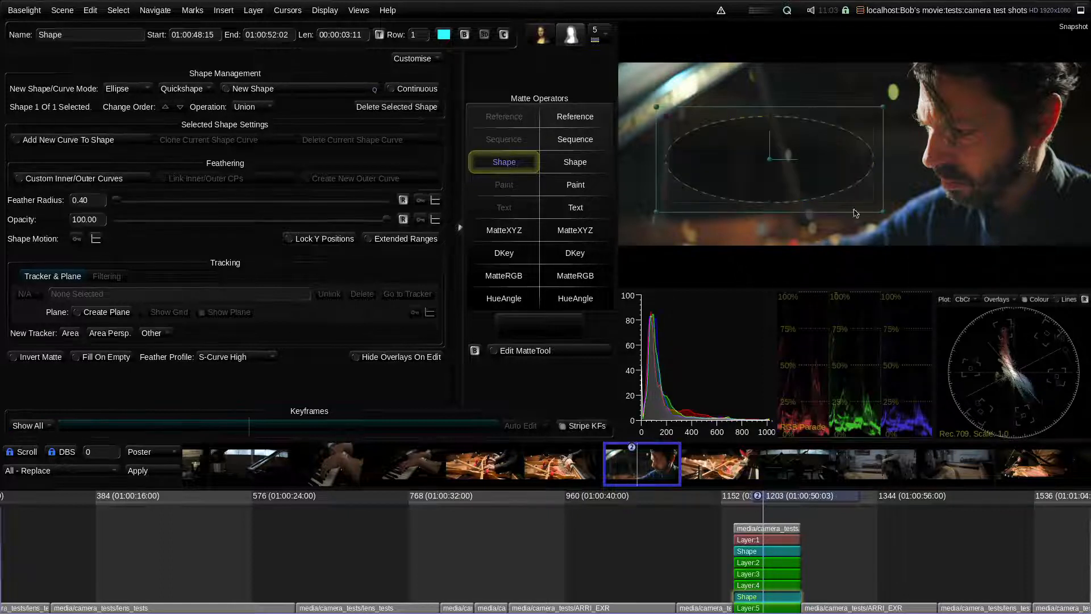
{"action": "left_click_drag", "start_coordinate": [123, 201], "coordinate": [270, 205]}
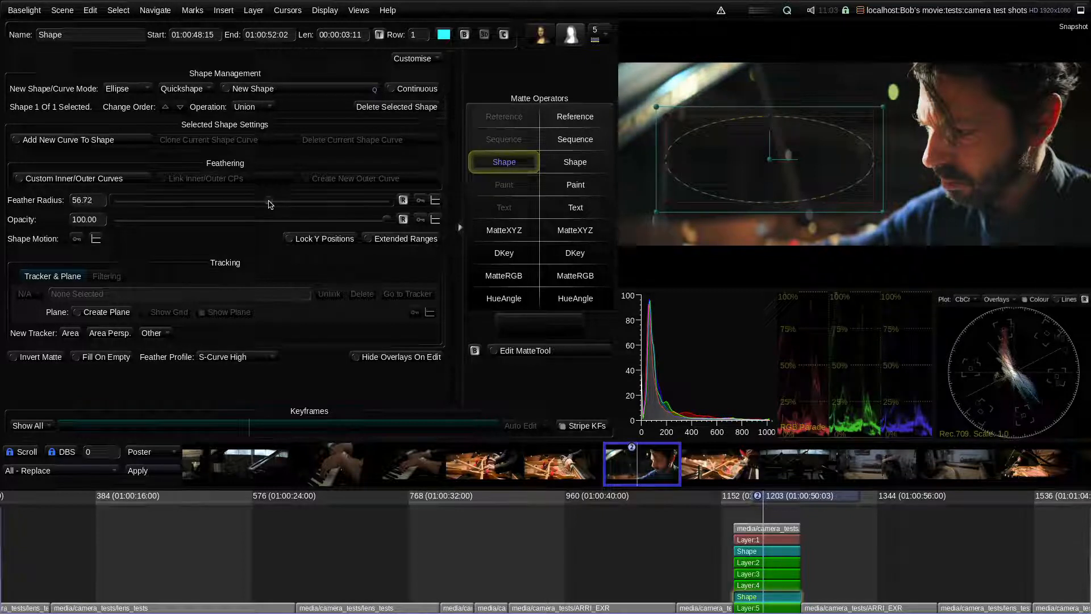
{"action": "left_click", "coordinate": [830, 560]}
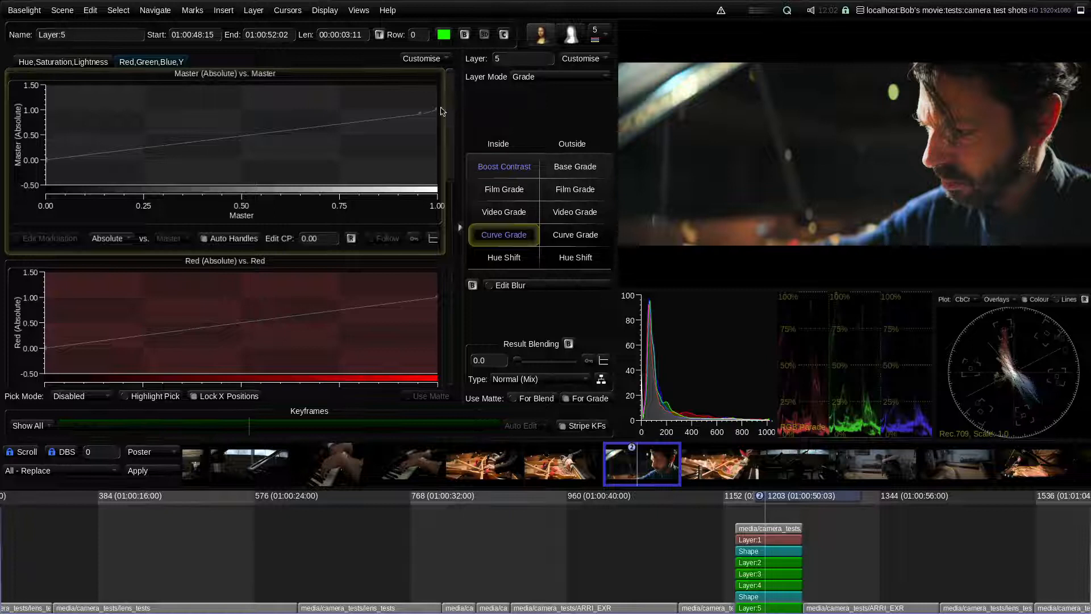
Consult the Keyboard Shortcuts reference document, and return to the grading session in Baselight.
{"action": "left_click", "coordinate": [388, 11]}
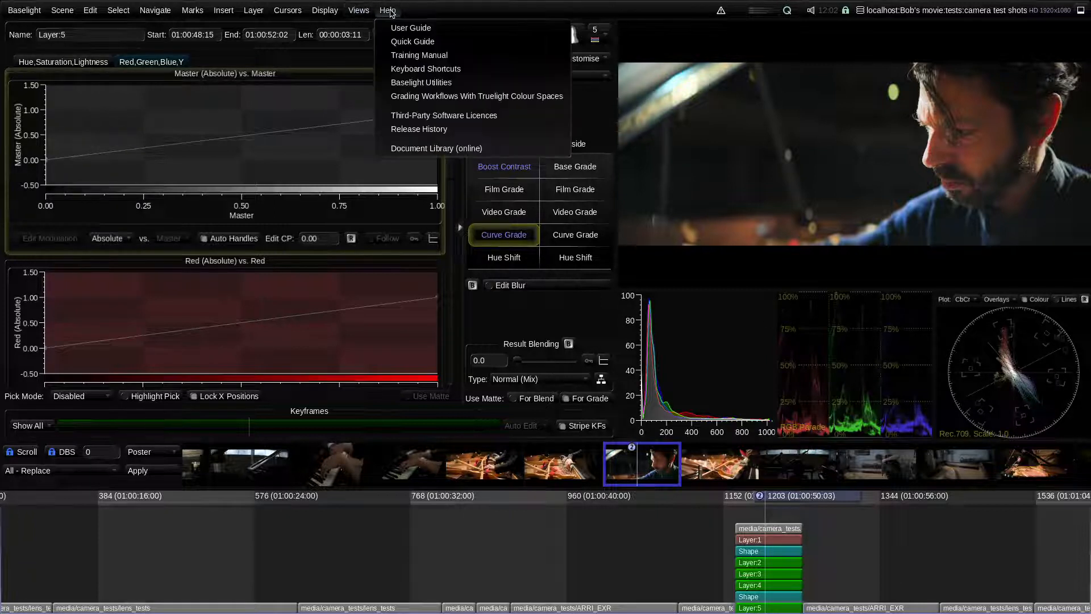
{"action": "left_click", "coordinate": [435, 67]}
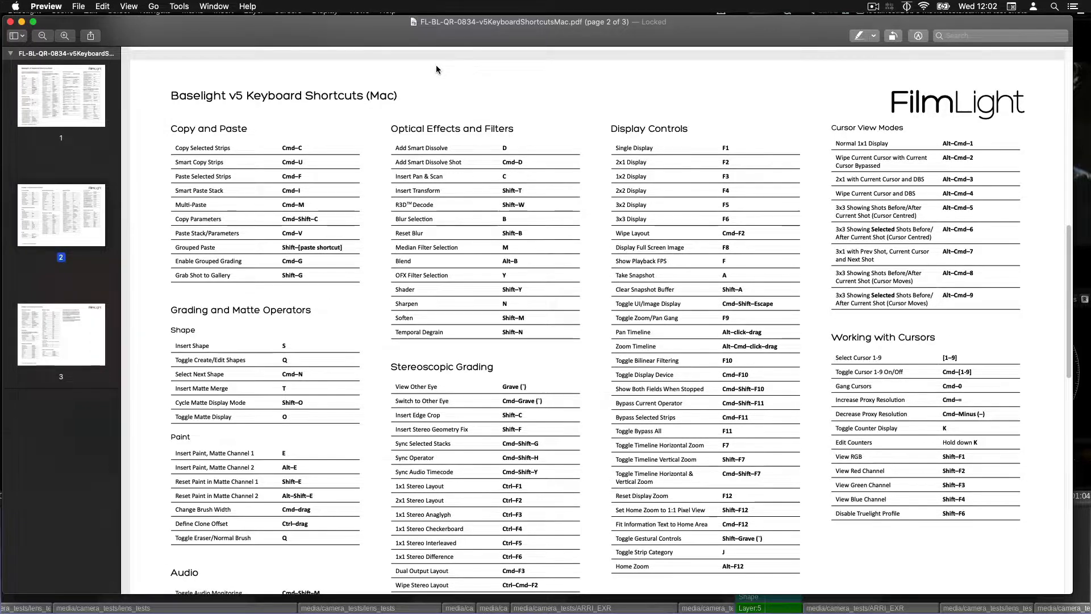
{"action": "key", "text": "super+Tab"}
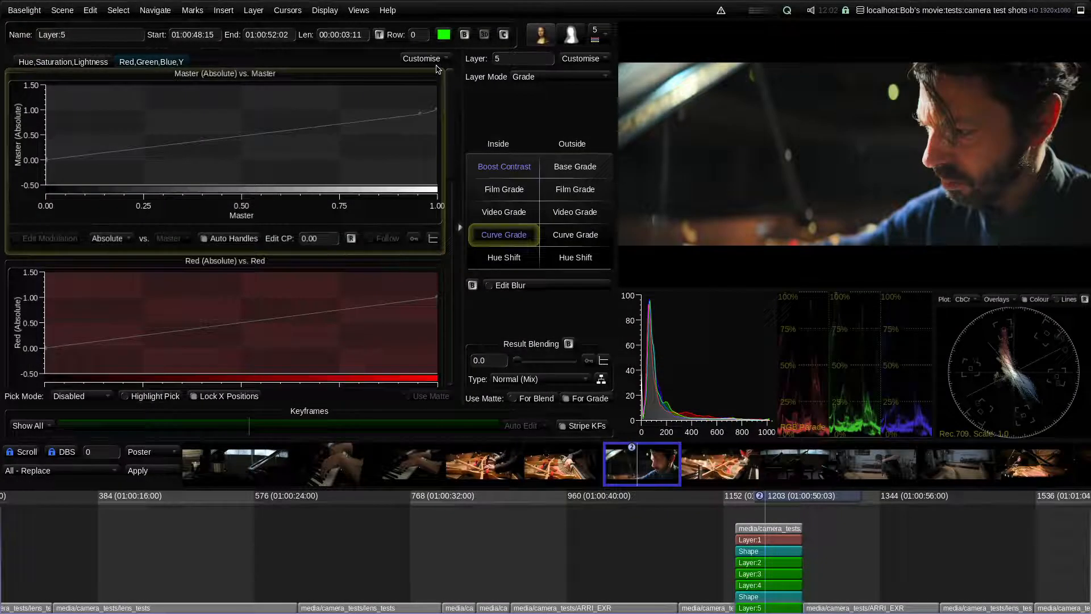
Examine Layer 2's Film Grade, visiting the preceding shot and viewing the shadows, midtones and highlights controls.
{"action": "left_click", "coordinate": [783, 564]}
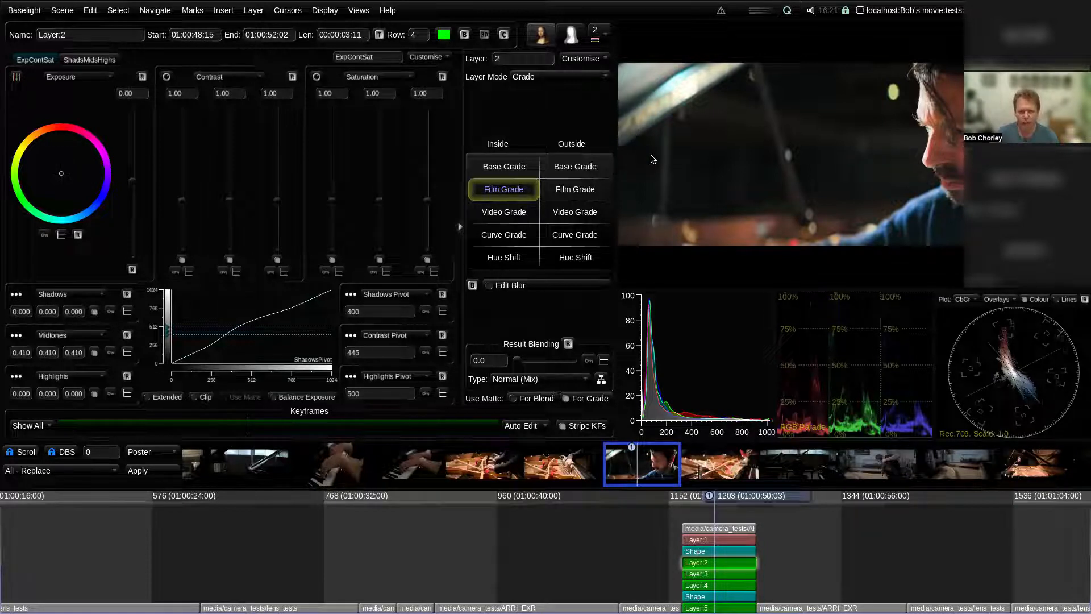
{"action": "left_click_drag", "start_coordinate": [646, 162], "coordinate": [865, 235]}
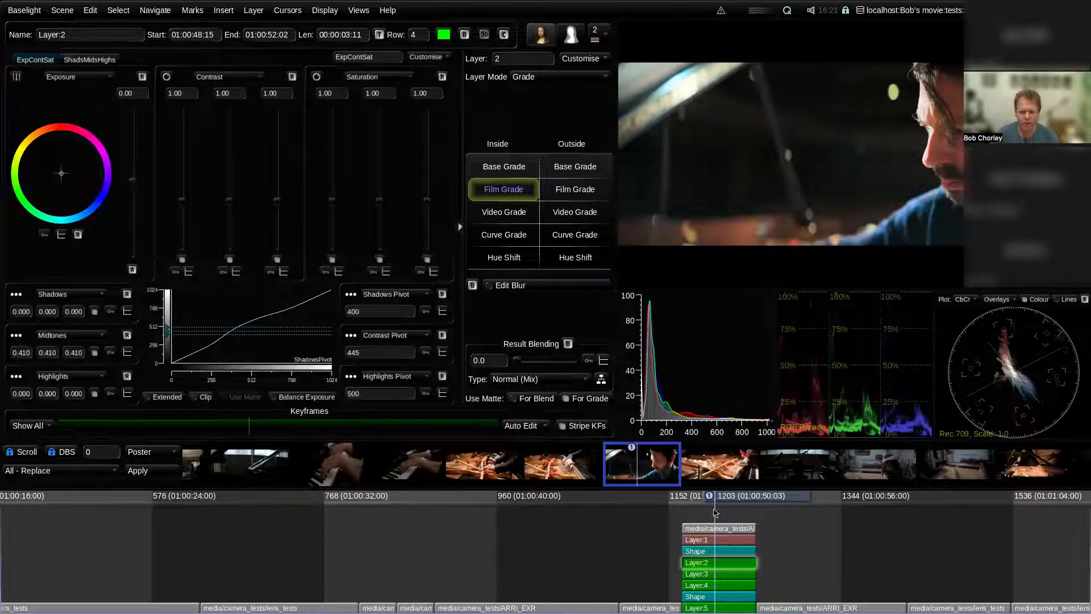
{"action": "left_click_drag", "start_coordinate": [735, 504], "coordinate": [674, 505]}
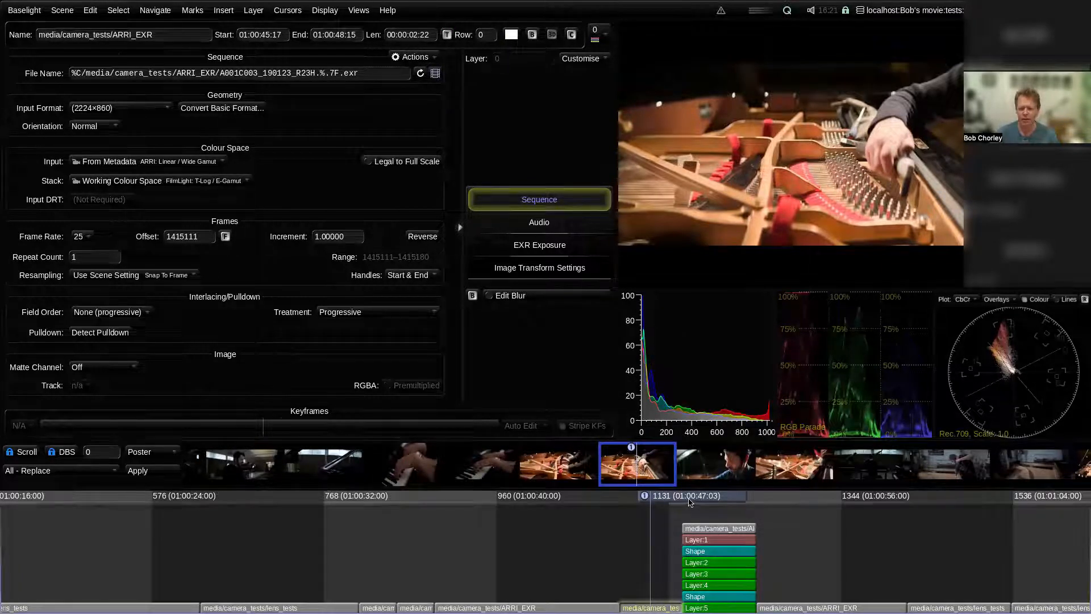
{"action": "left_click_drag", "start_coordinate": [690, 501], "coordinate": [747, 500]}
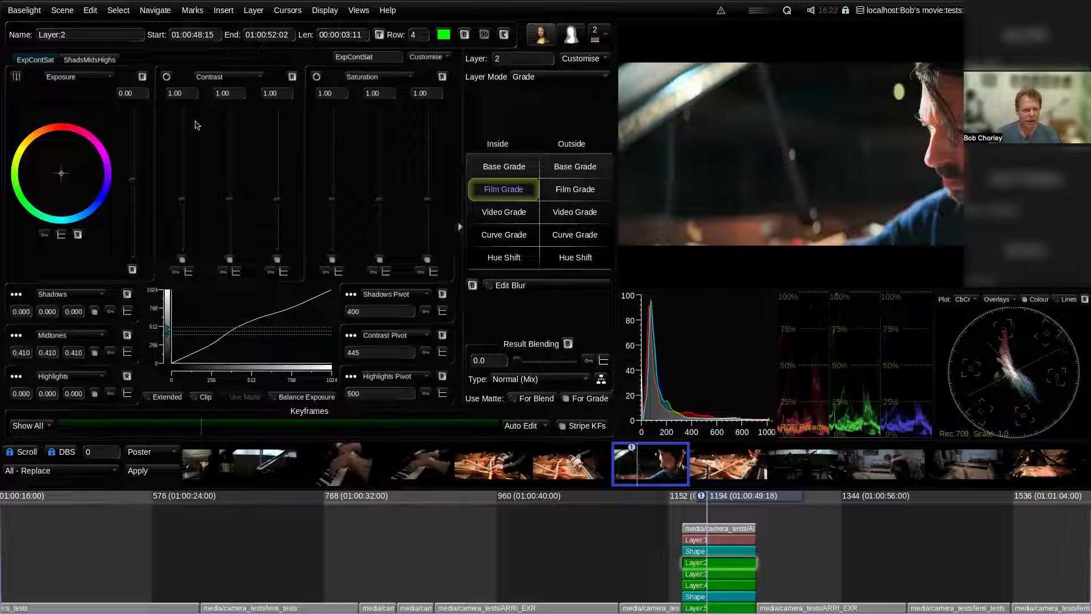
{"action": "left_click", "coordinate": [100, 62]}
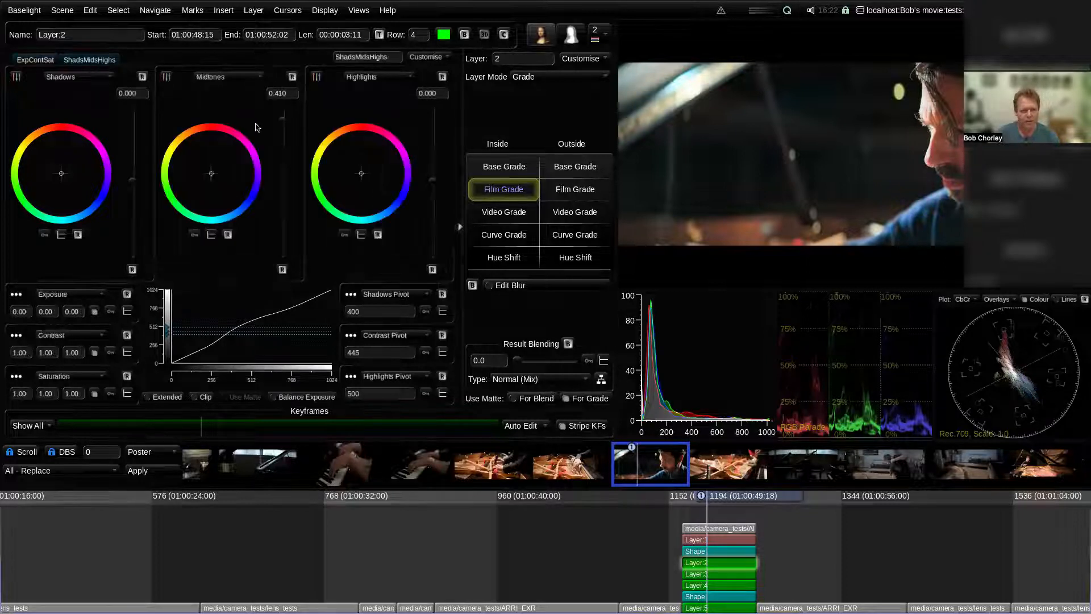
Set Layer 2's Film Grade midtones to 0.383, and inspect its Base Grade at frame 1204.
{"action": "mouse_move", "coordinate": [284, 124]}
{"action": "left_mouse_down"}
{"action": "mouse_move", "coordinate": [285, 248]}
{"action": "mouse_move", "coordinate": [282, 122]}
{"action": "left_mouse_up"}
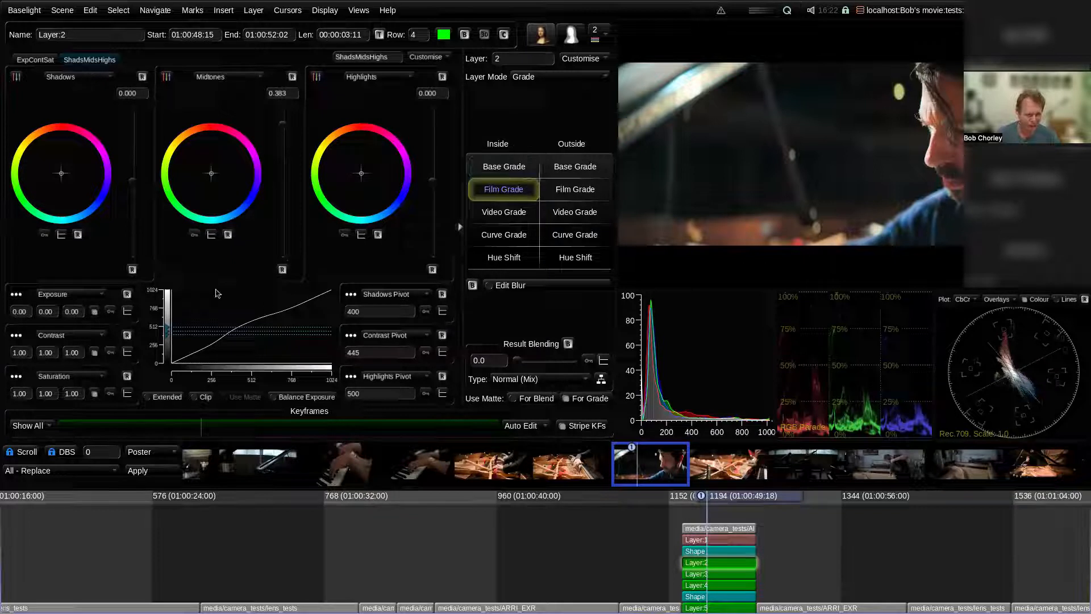
{"action": "left_click", "coordinate": [516, 170]}
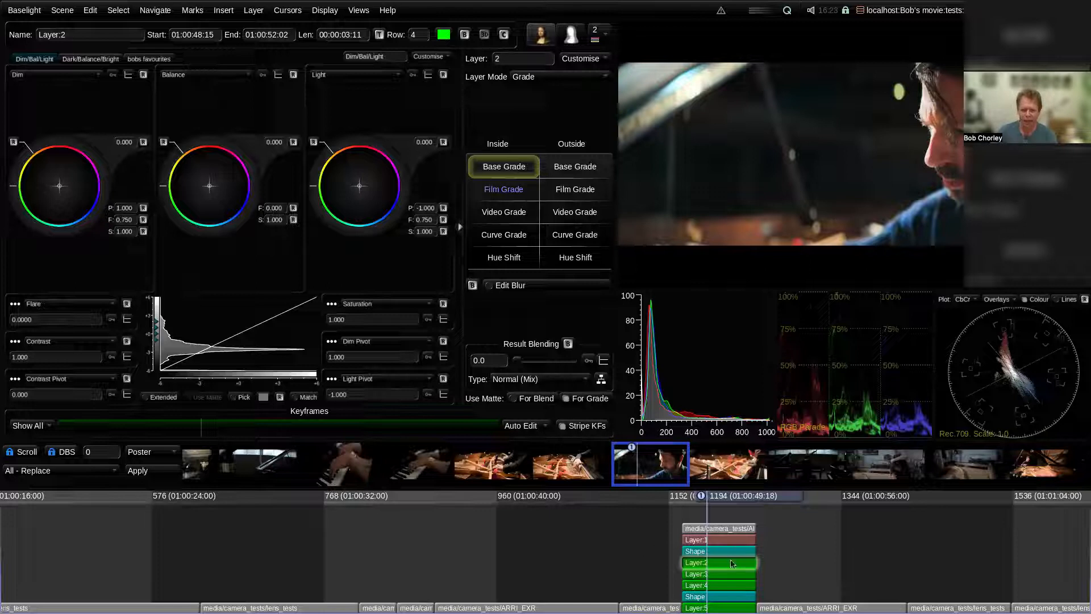
{"action": "left_click_drag", "start_coordinate": [738, 499], "coordinate": [748, 500]}
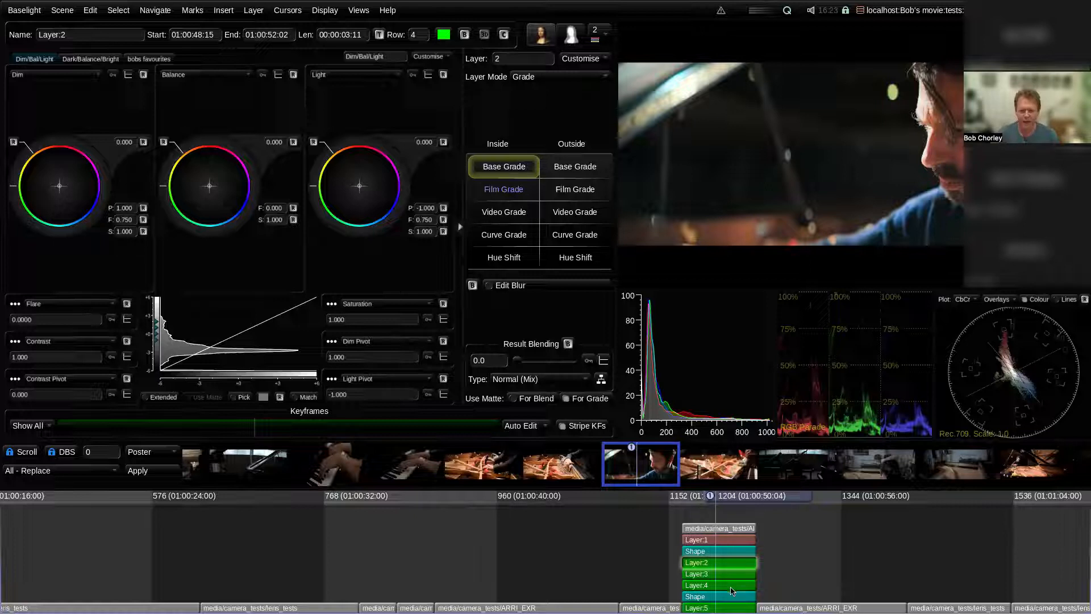
Move the red Layer 1 down the stack to directly beneath Layer 2, and renumber the layers in stack order.
{"action": "left_click", "coordinate": [728, 539]}
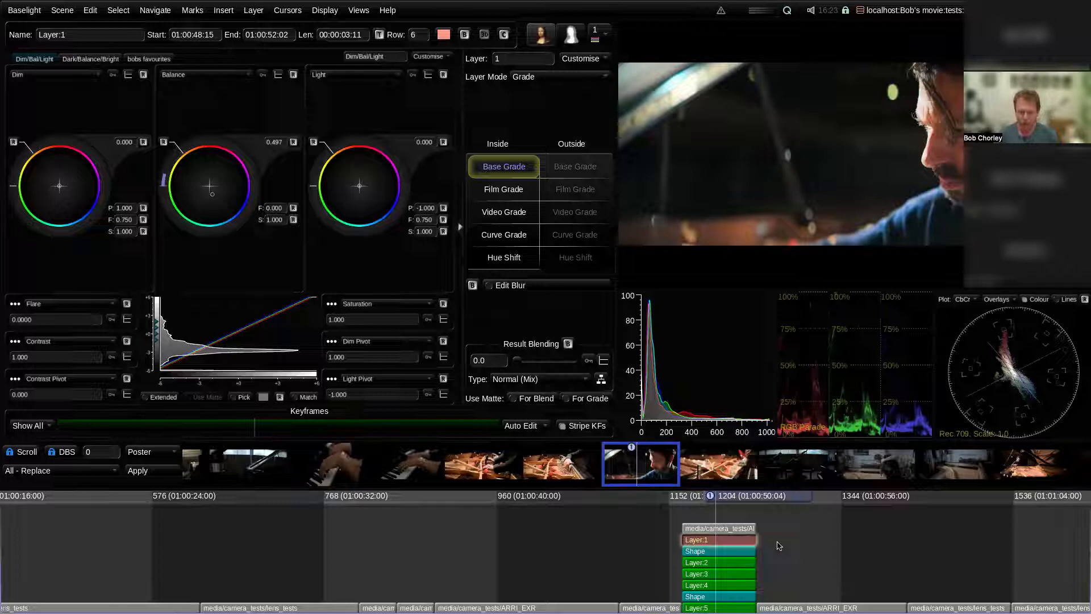
{"action": "key", "text": "alt+Down"}
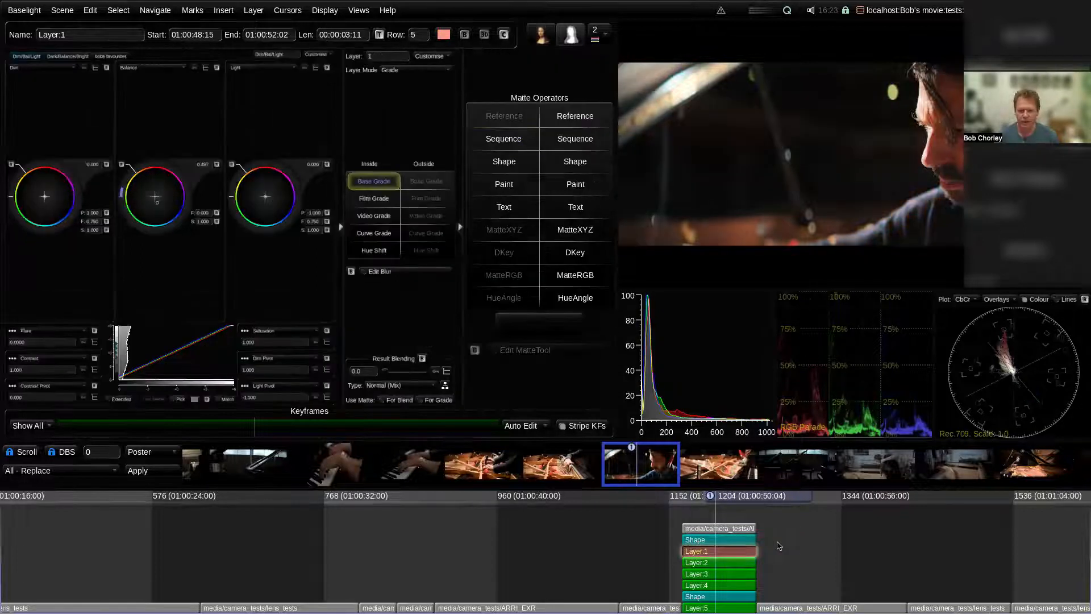
{"action": "key", "text": "alt+Down"}
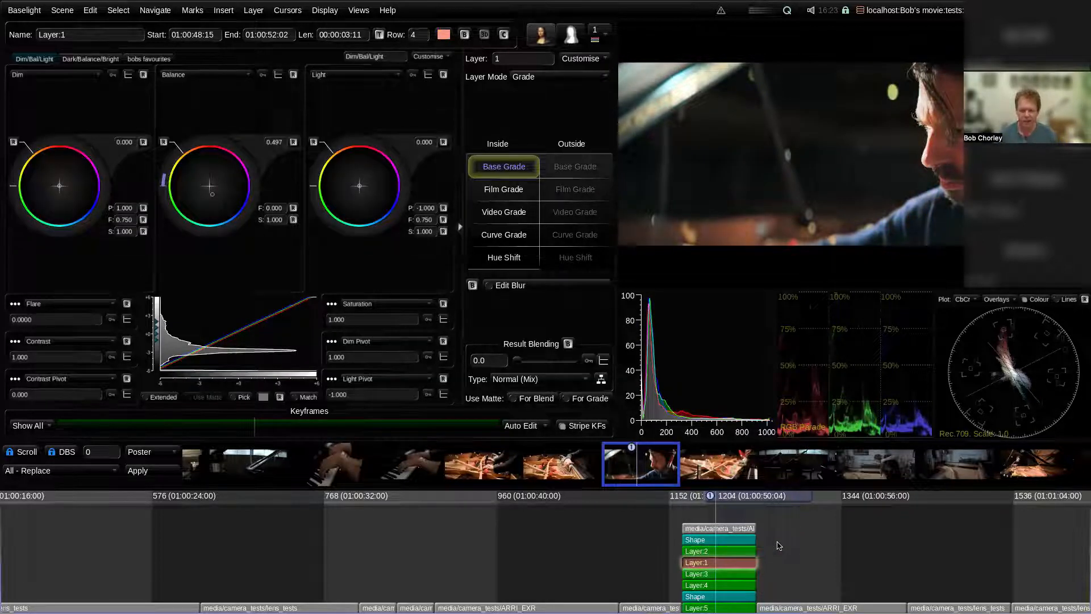
{"action": "key", "text": "alt+r"}
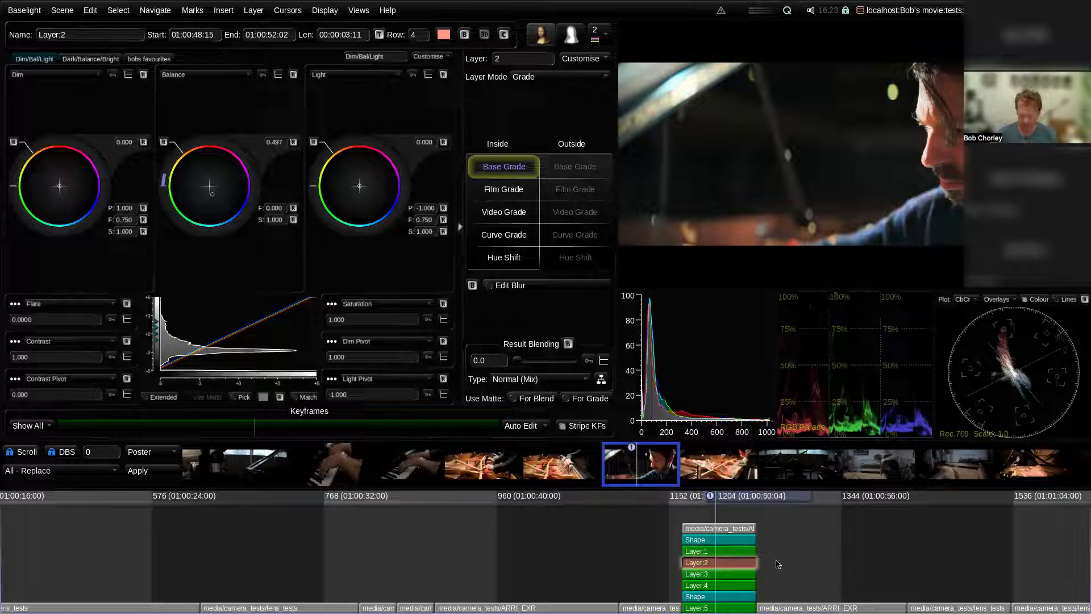
View the image at successive stack levels up to the upper shape matte, and examine the Film Grade of Layer 1 directly beneath it.
{"action": "key", "text": "Page_Up"}
{"action": "key", "text": "Page_Up"}
{"action": "key", "text": "Page_Up"}
{"action": "key", "text": "Page_Up"}
{"action": "key", "text": "Page_Up"}
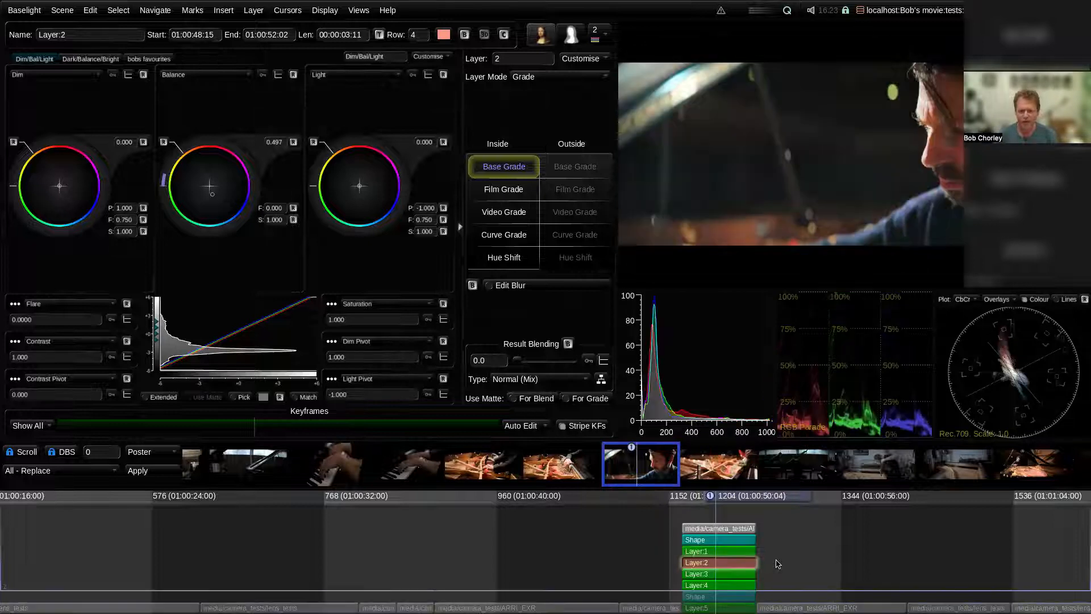
{"action": "key", "text": "Page_Up"}
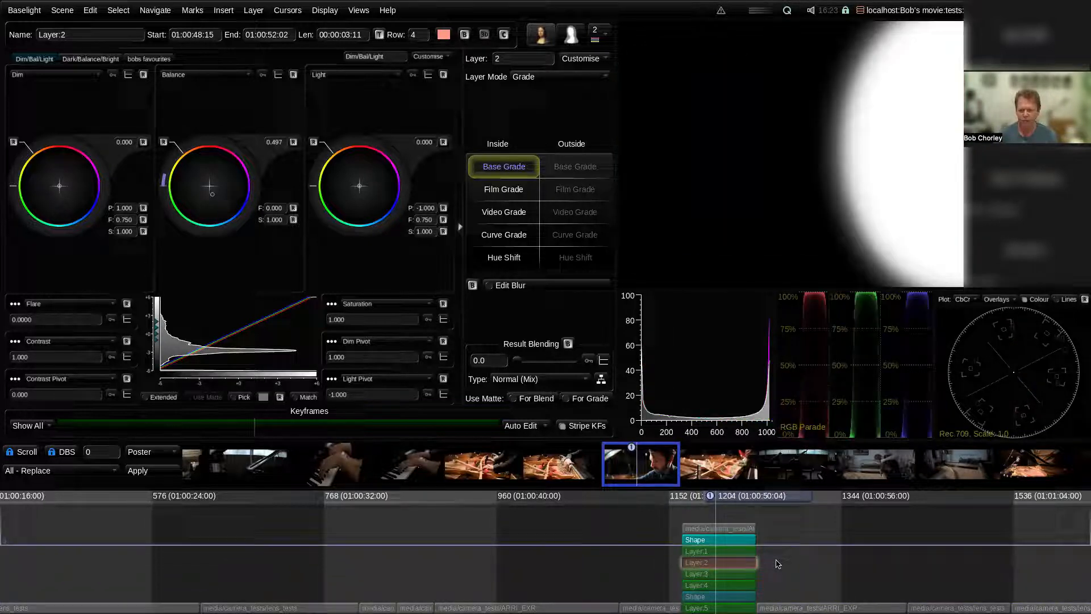
{"action": "key", "text": "Page_Down"}
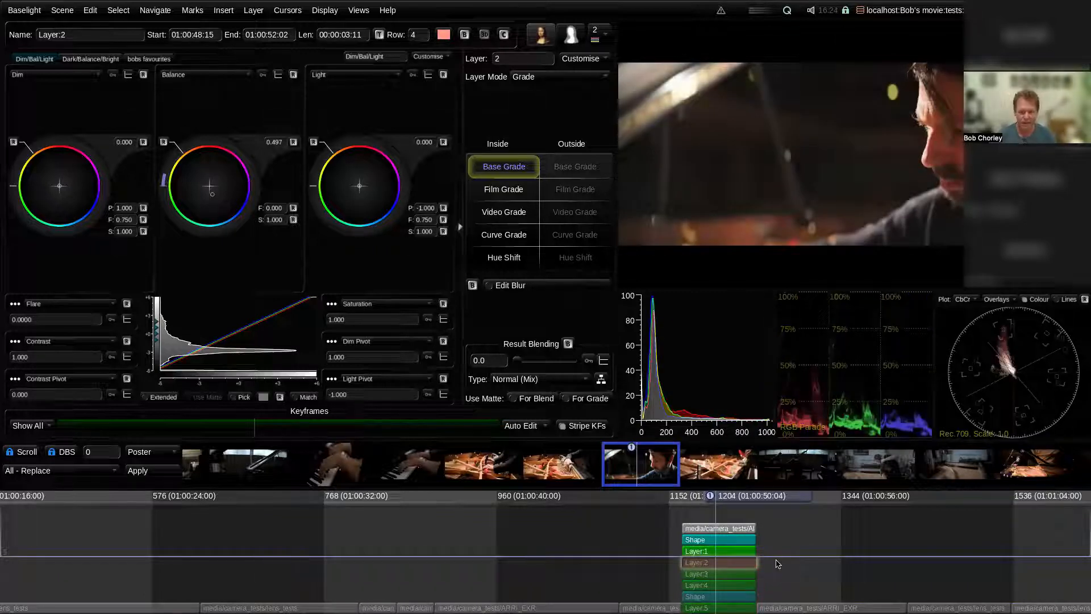
{"action": "left_click", "coordinate": [742, 552]}
{"action": "left_click", "coordinate": [508, 186]}
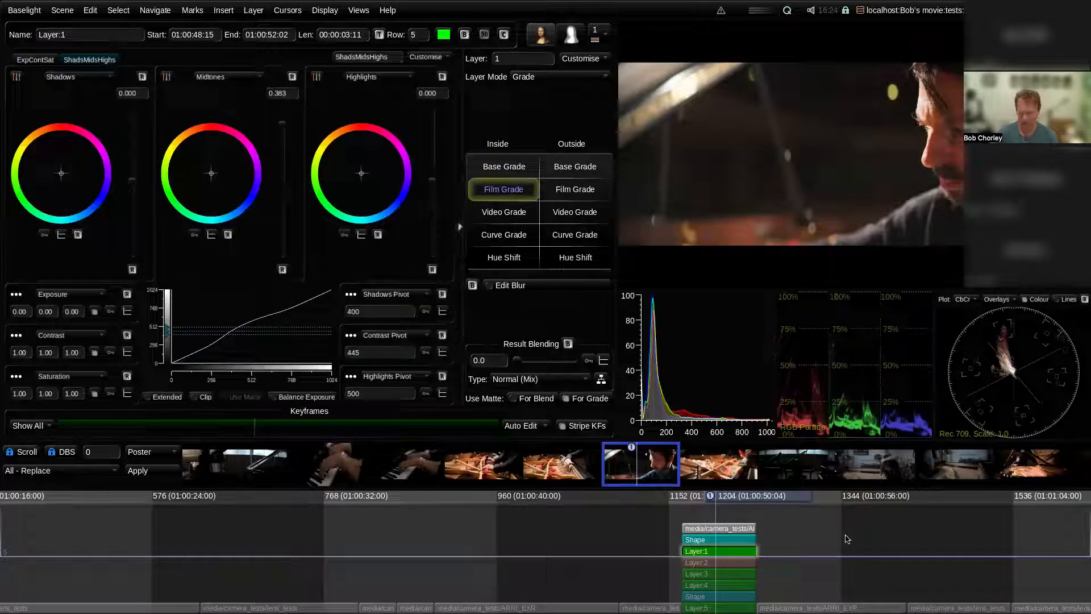